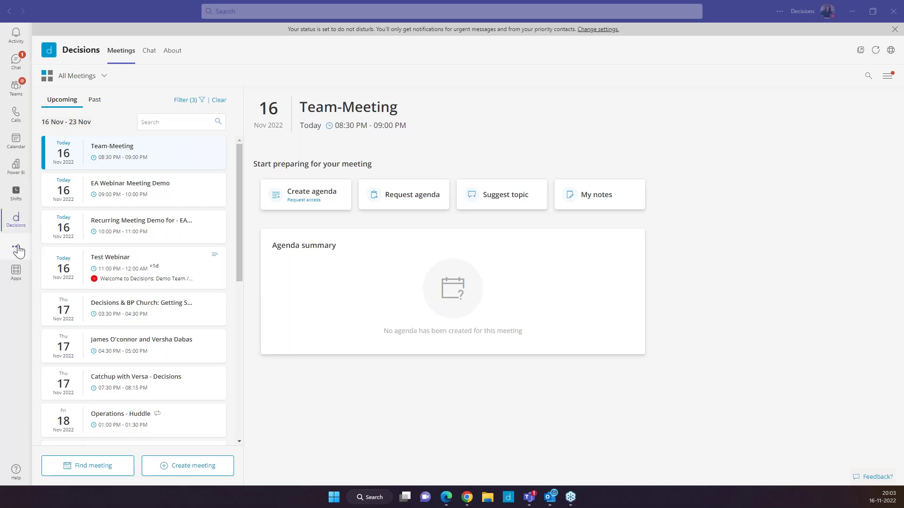
click(17, 247)
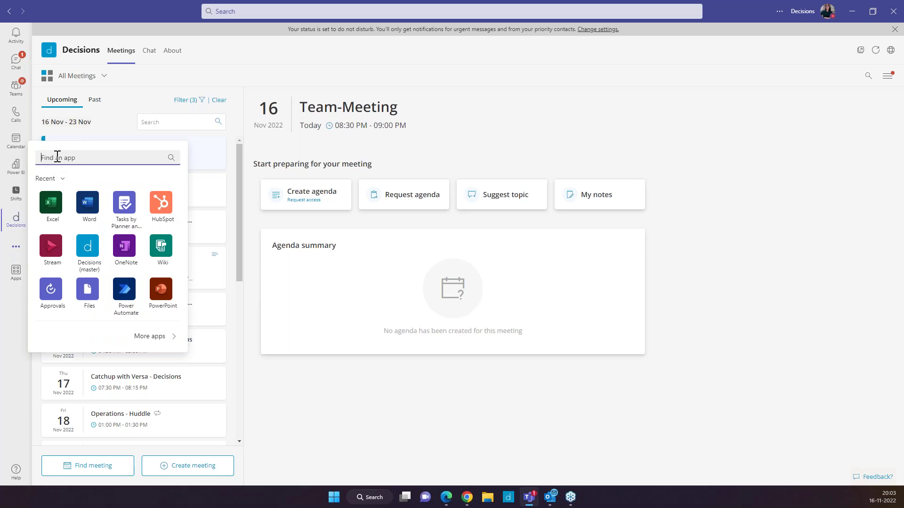
text(decisions)
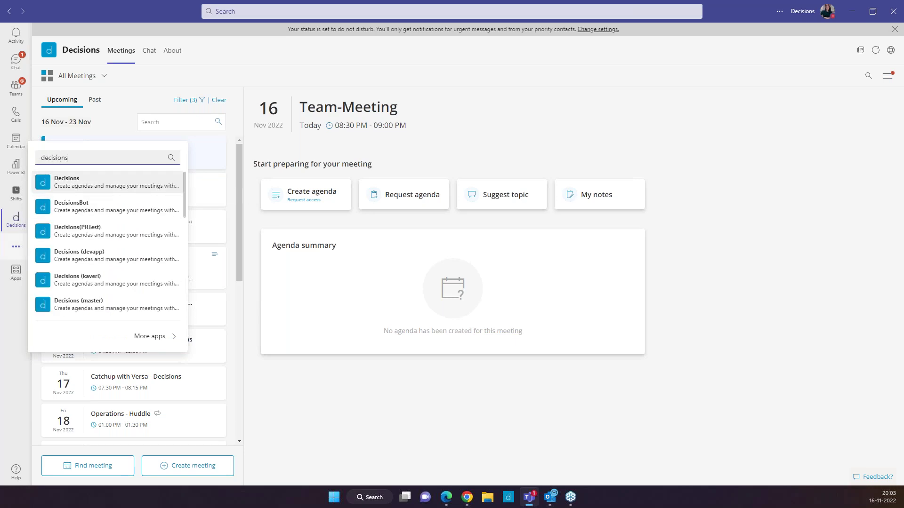
click(8, 335)
right_click(16, 220)
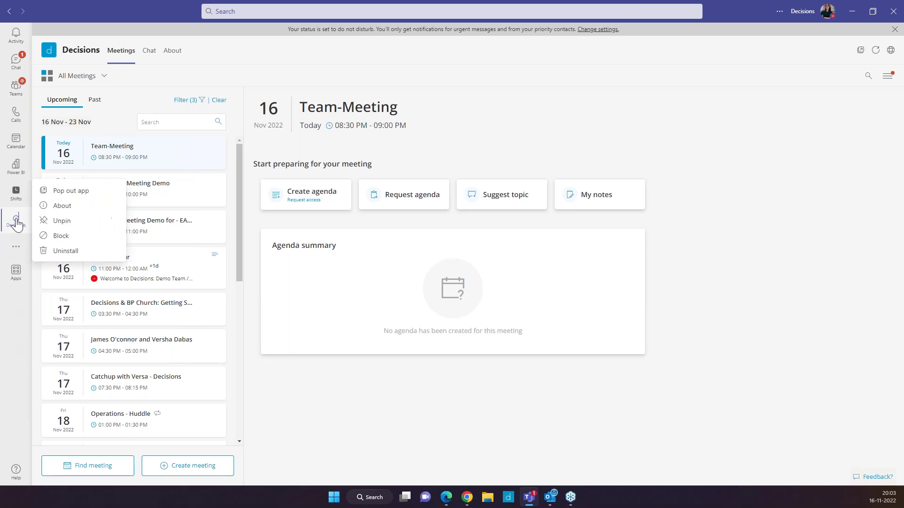
click(10, 320)
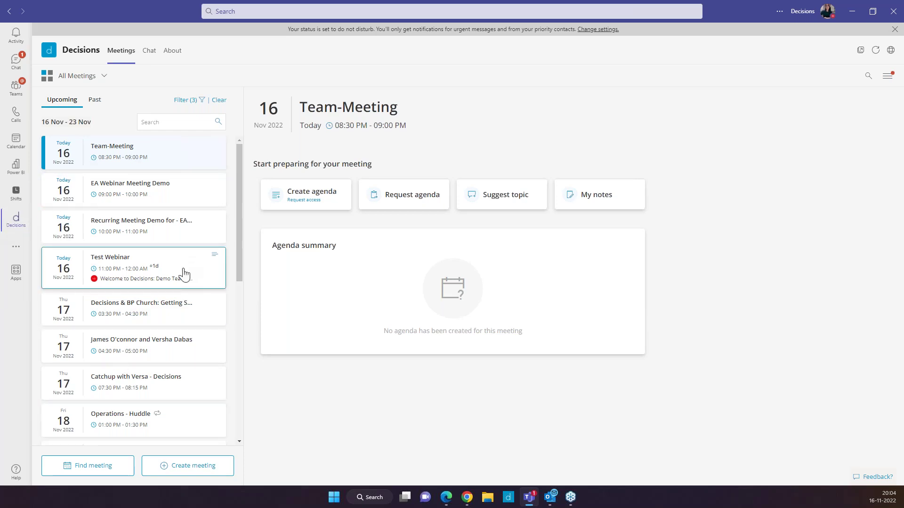
click(184, 100)
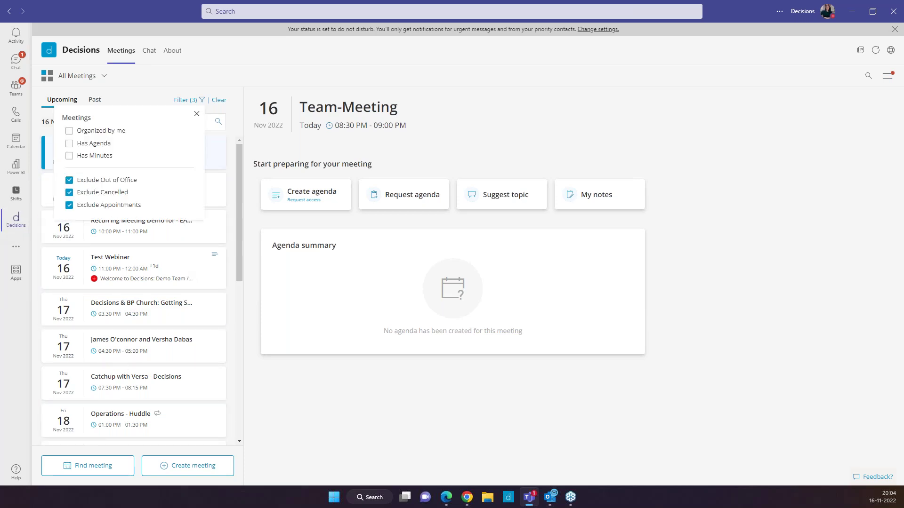
click(175, 90)
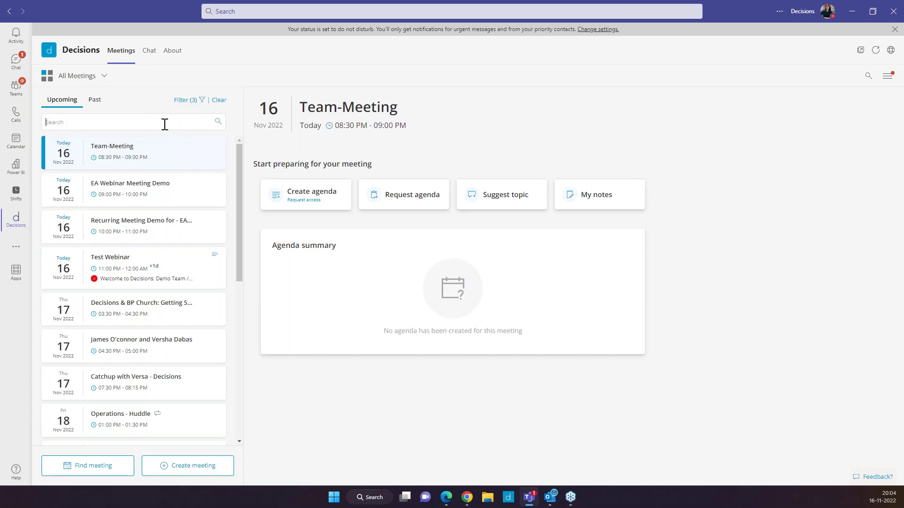
click(150, 120)
mouse_move(313, 195)
click(330, 202)
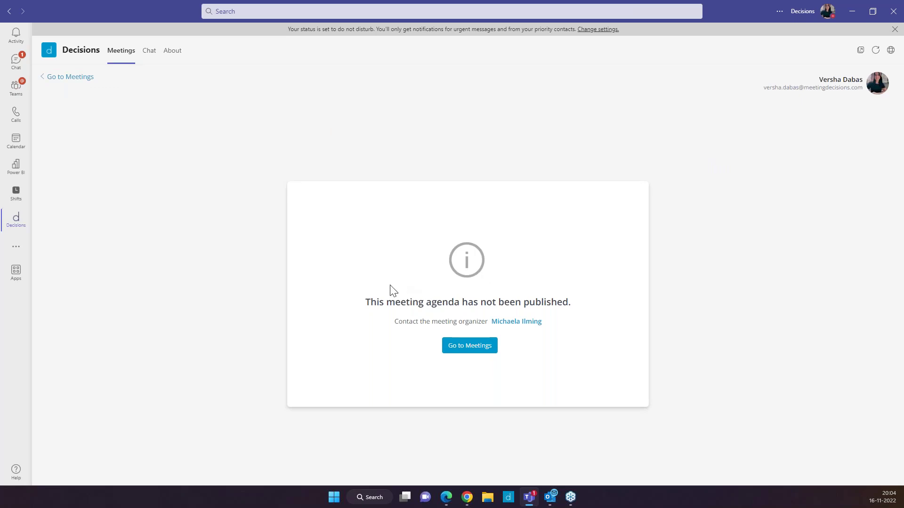
click(42, 79)
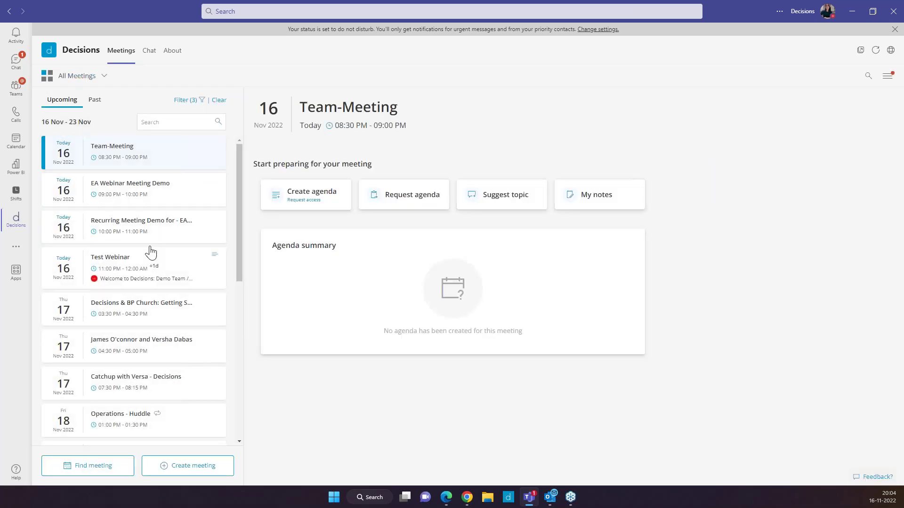
scroll(151, 252, down, 1)
click(185, 385)
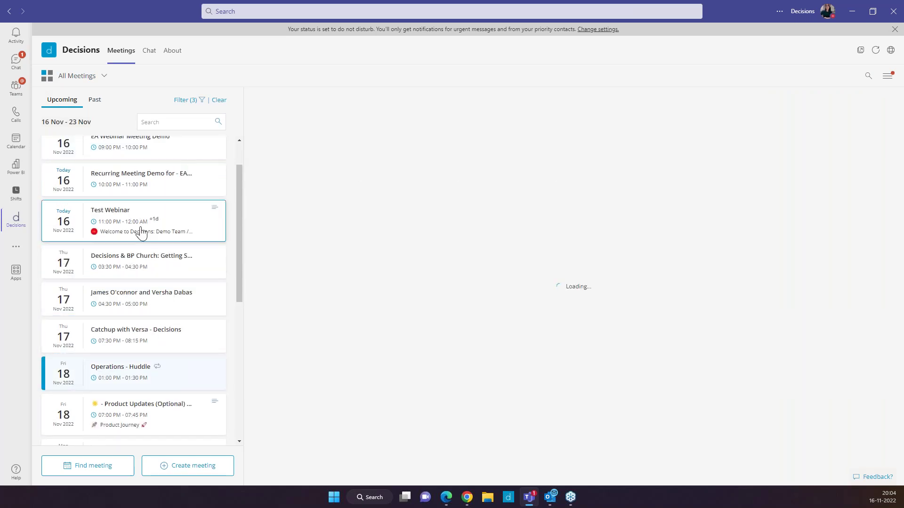
scroll(140, 230, up, 1)
click(141, 164)
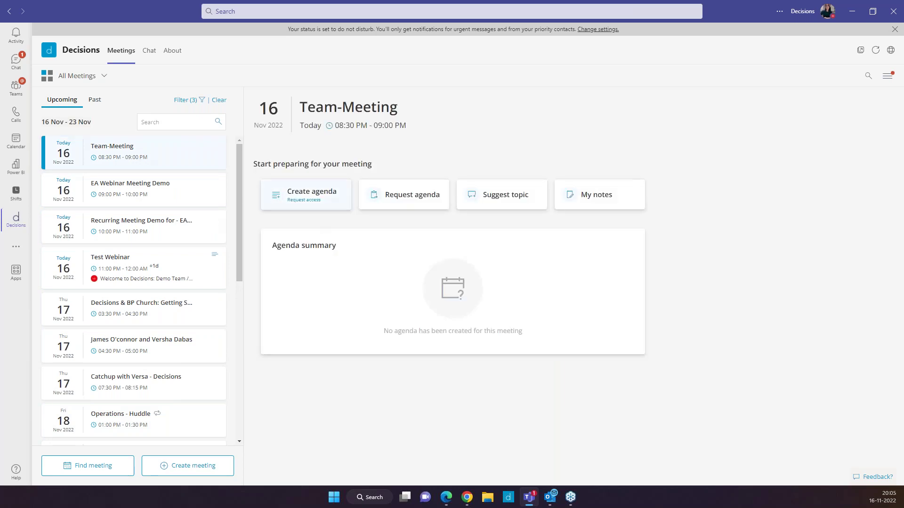
Step: Show the Admin portal's Agenda delegates settings in a maximized Edge window
mouse_move(324, 212)
key(alt+Tab)
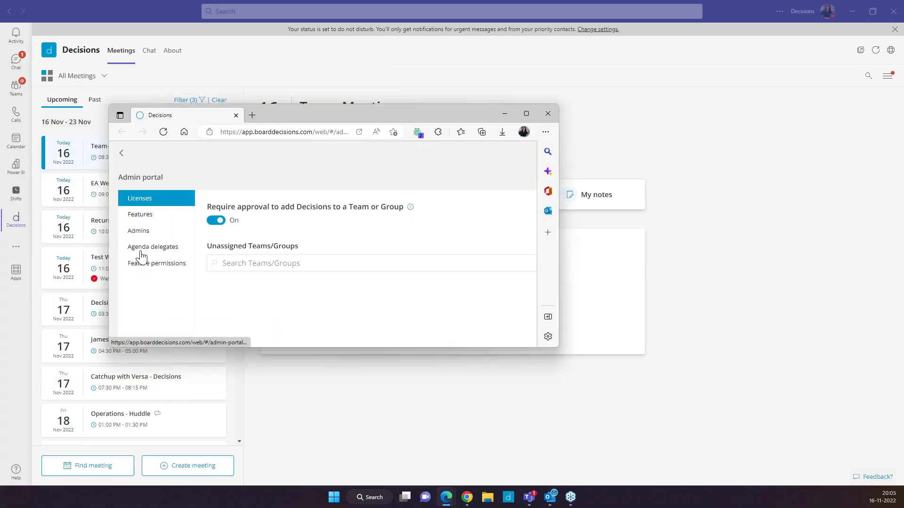
click(140, 253)
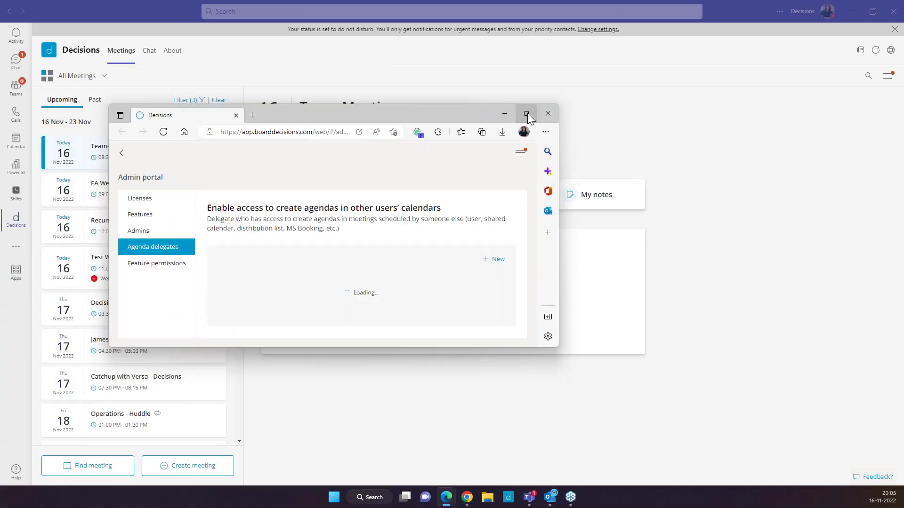
key(super+Up)
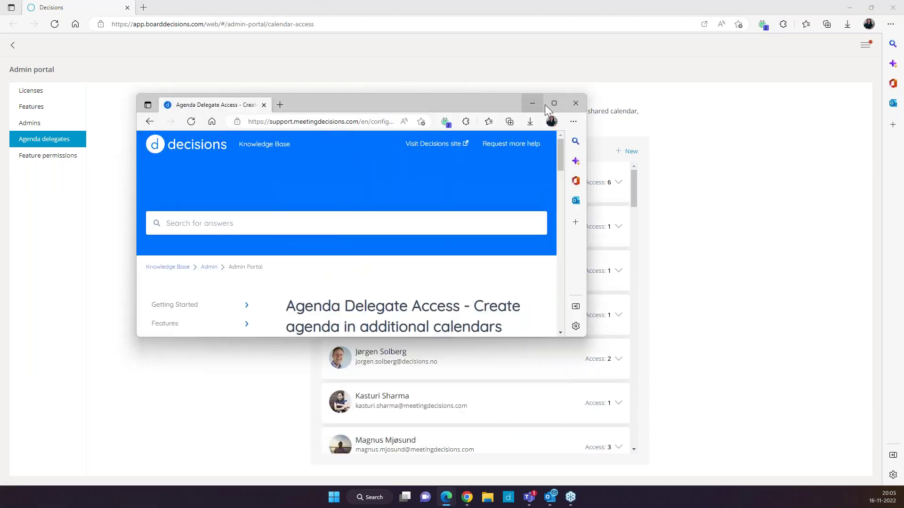
Step: Read through the Agenda Delegate Access help article, then minimize it to reveal the portal
click(554, 102)
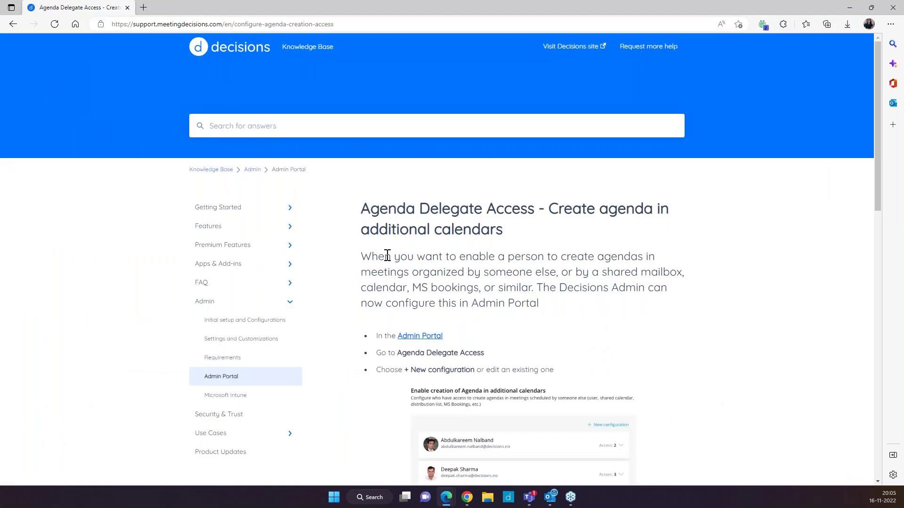
scroll(377, 236, down, 6)
scroll(382, 279, down, 7)
scroll(388, 306, up, 13)
click(846, 11)
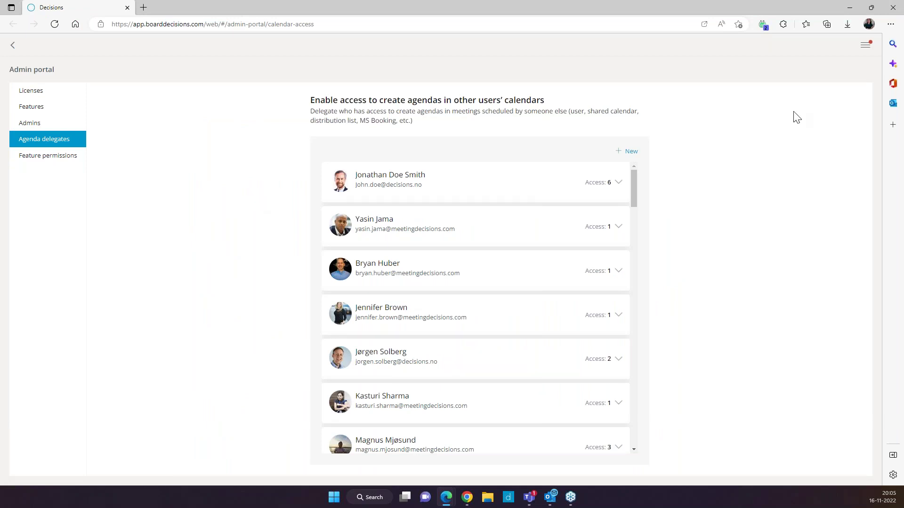
Step: Start a new agenda-delegate configuration and select the meeting organizer
click(622, 151)
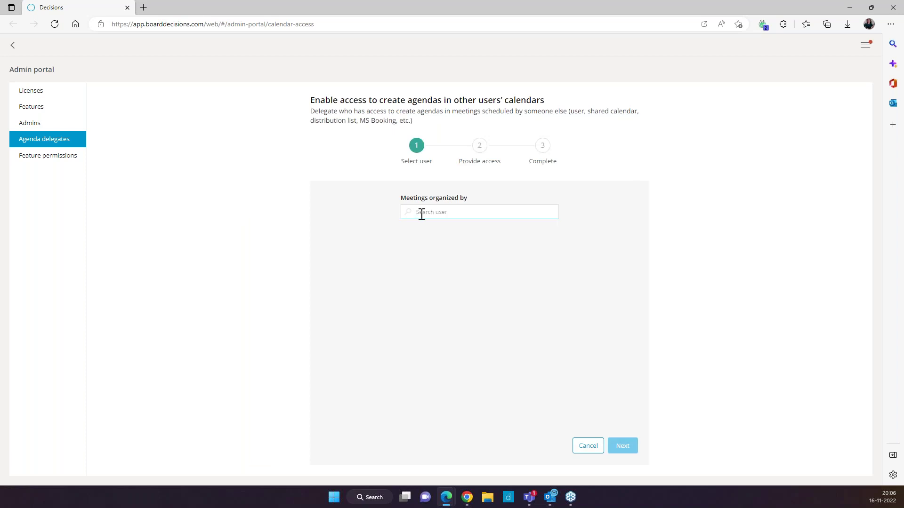
text(Michaela)
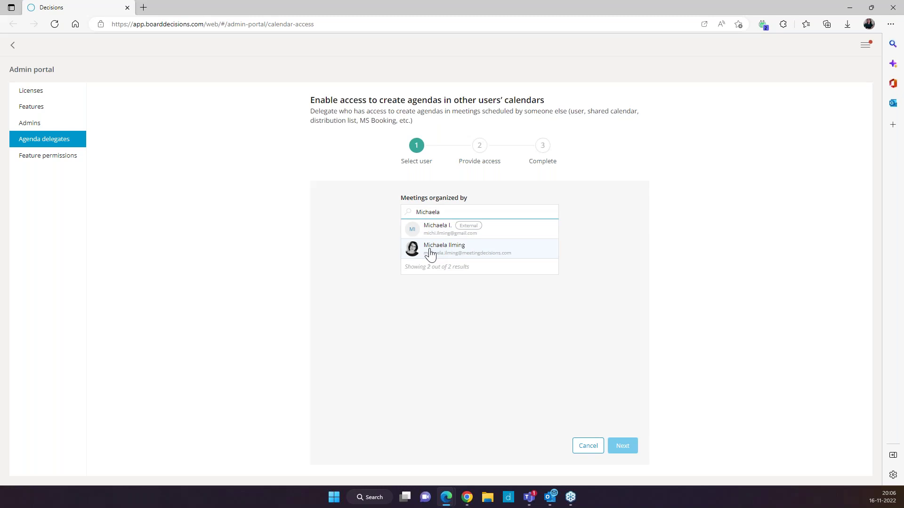
click(449, 260)
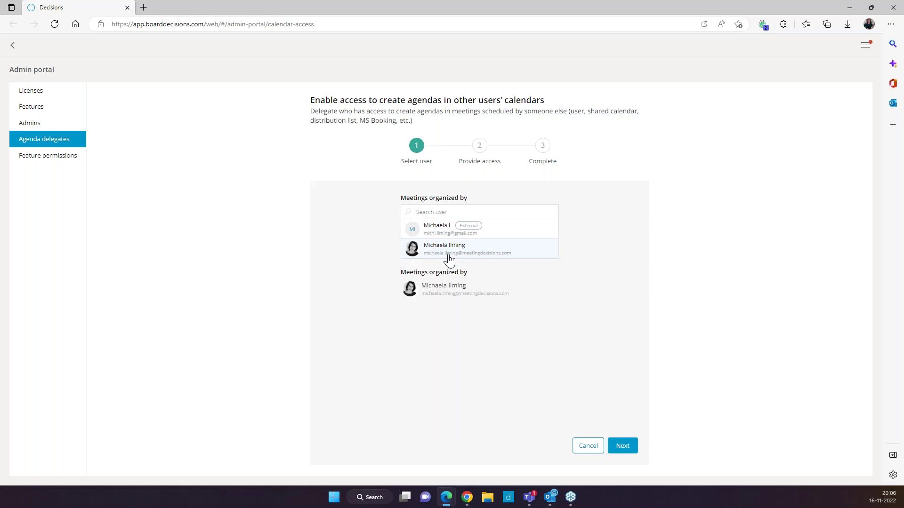
click(620, 447)
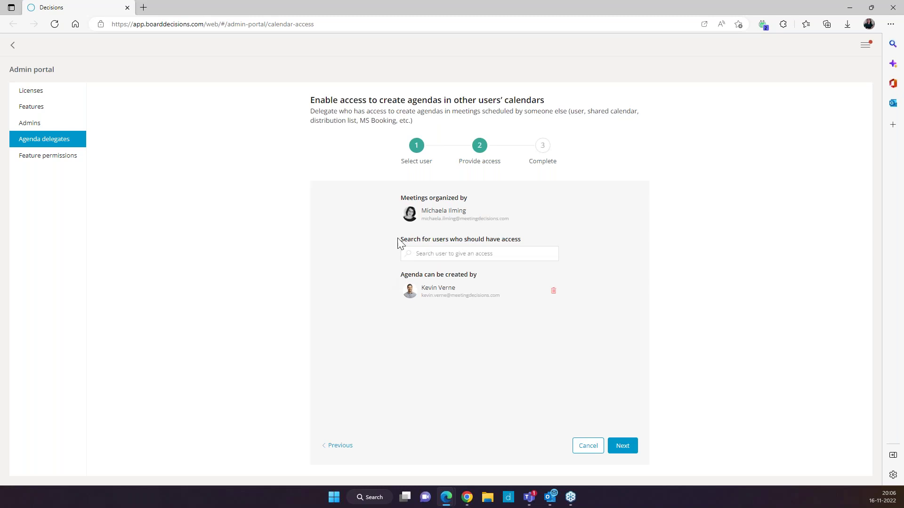
Step: Grant two colleagues agenda-creation access for that organizer and save the configuration
drag(397, 244, 514, 241)
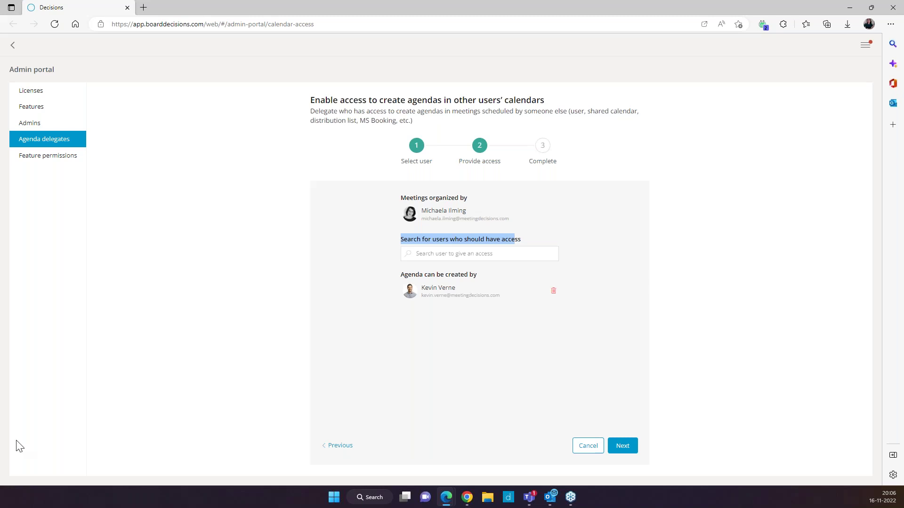
click(458, 254)
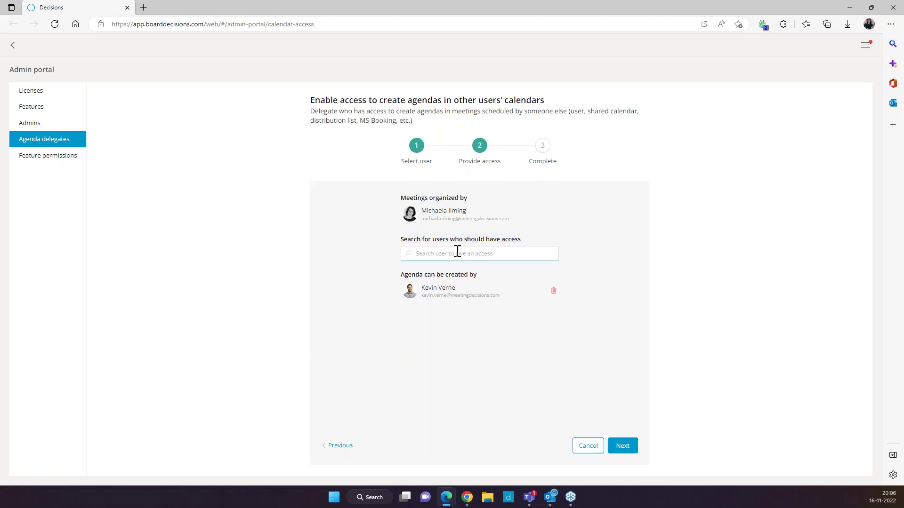
text(Vesrha)
key(BackSpace)
key(BackSpace)
text(rsha)
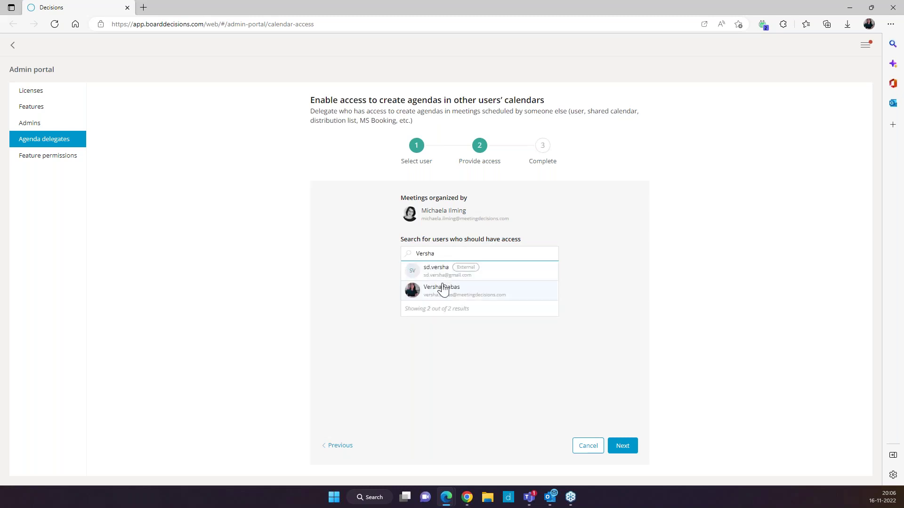
click(443, 289)
click(438, 256)
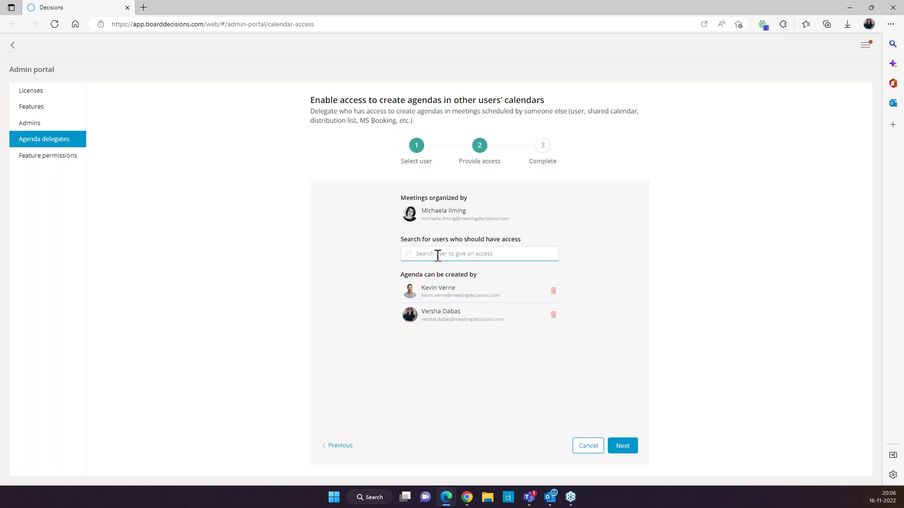
text(Ashley)
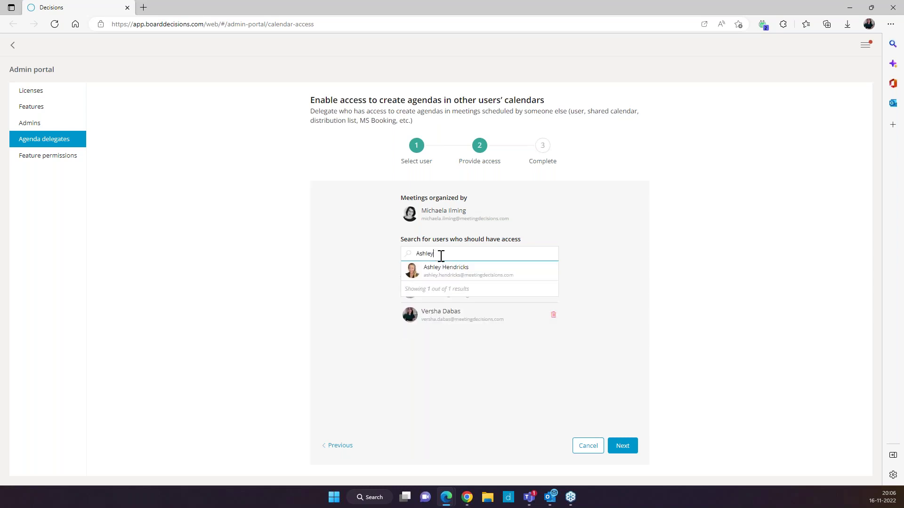
click(438, 280)
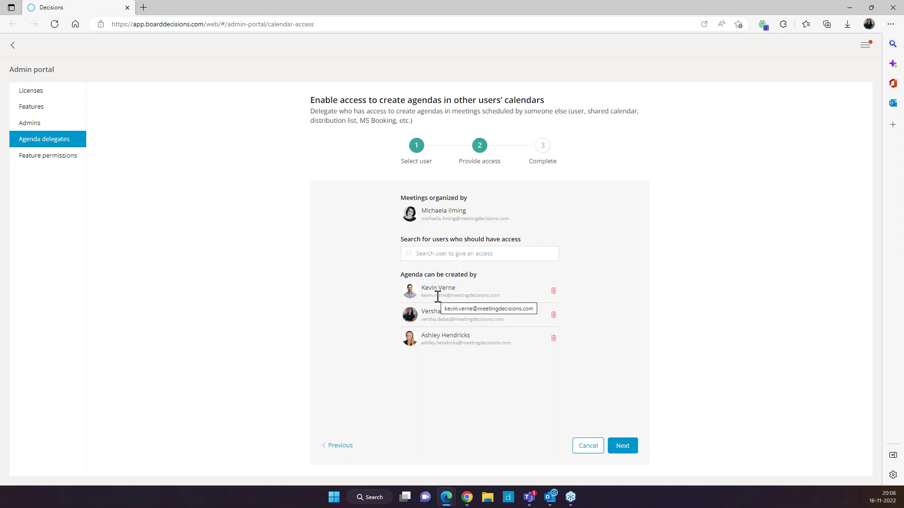
click(622, 446)
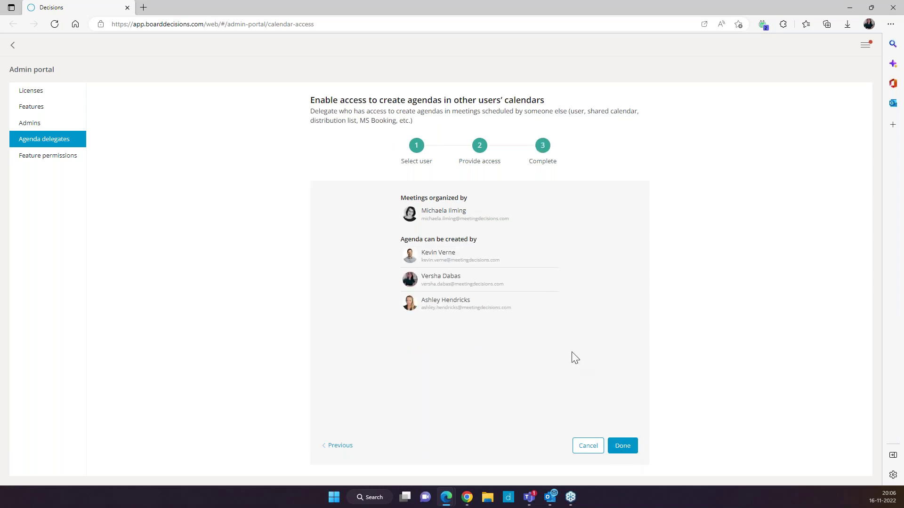
click(622, 446)
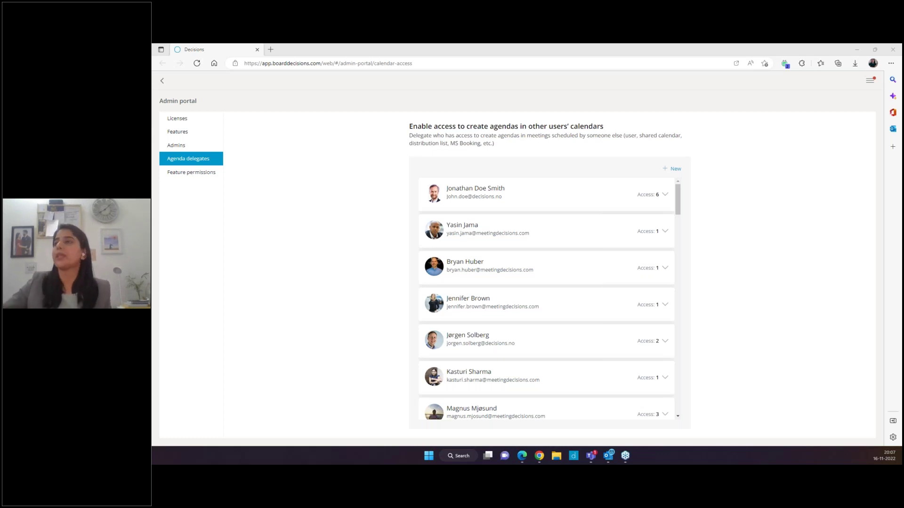
Step: Minimize the Edge admin portal to bring back the Decisions app in Teams
click(856, 51)
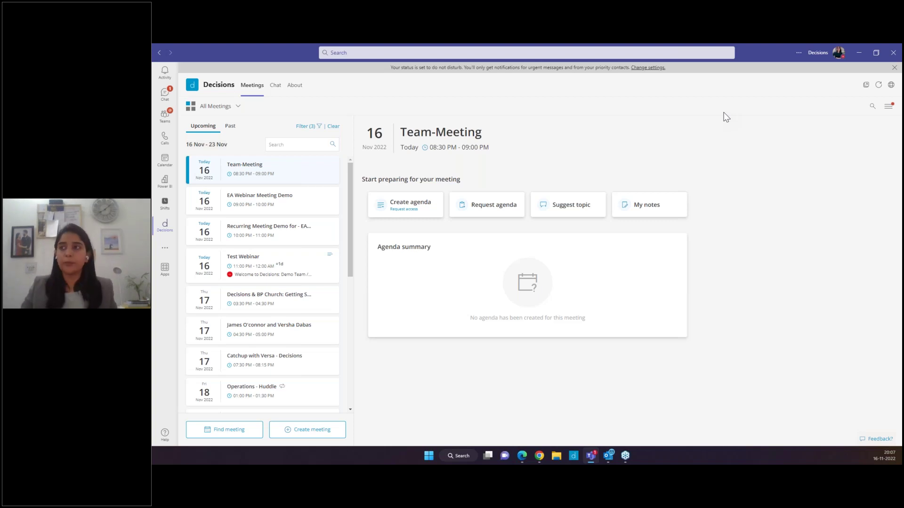
Step: Refresh the Decisions meetings list and open EA Webinar Meeting Demo
click(878, 85)
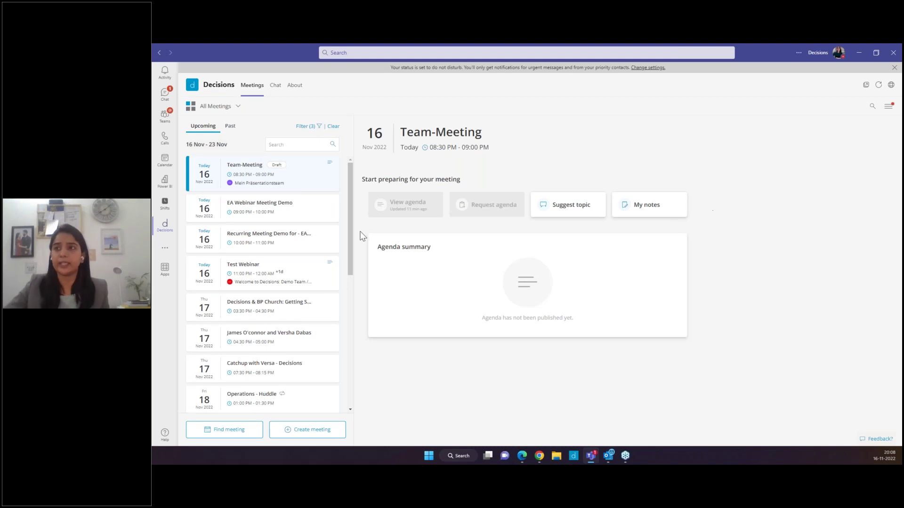
click(260, 218)
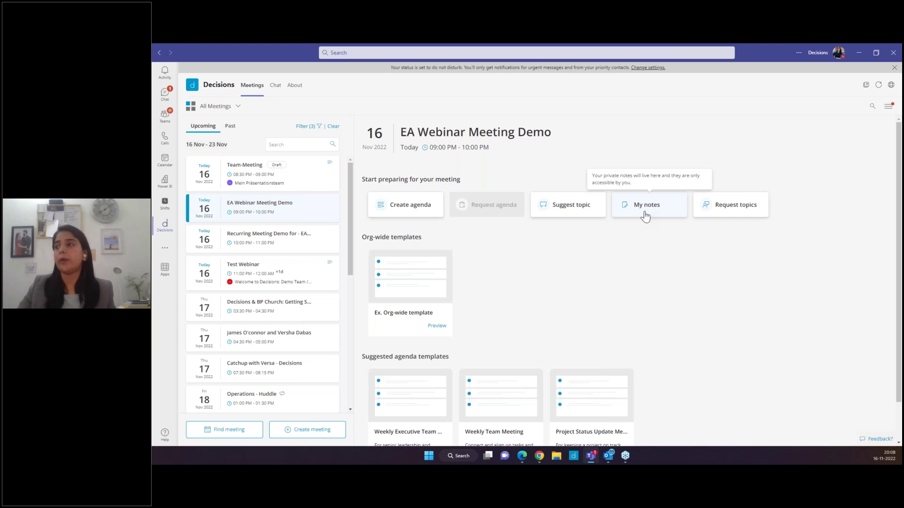
Step: Create an agenda, storing its content in Welcome to Decisions: Demo Team's General channel
click(399, 213)
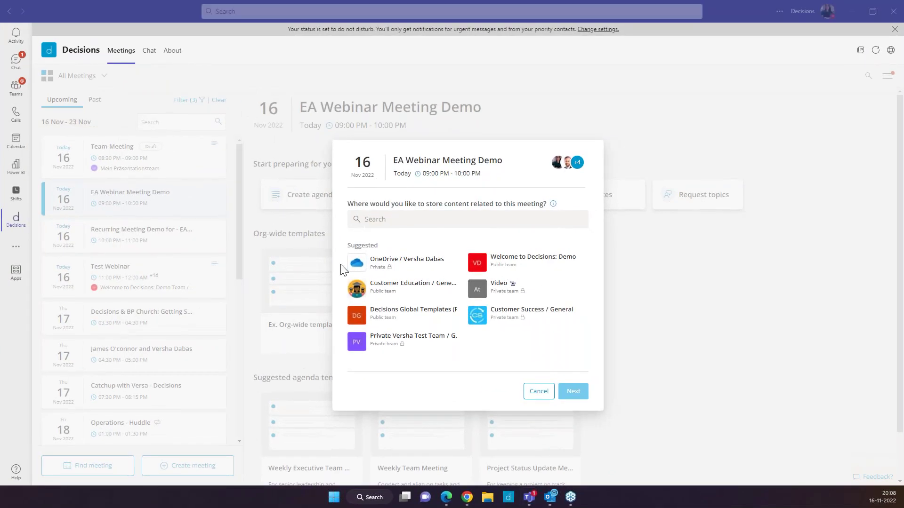
click(520, 270)
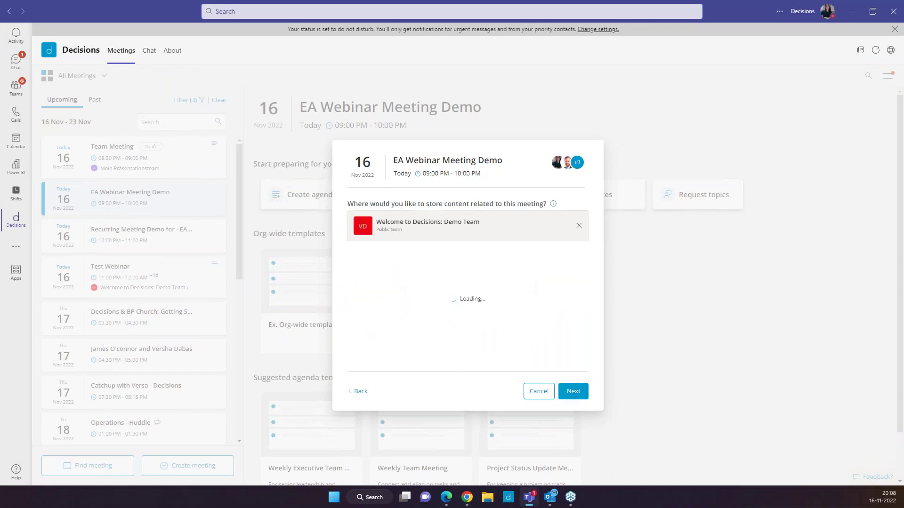
click(573, 392)
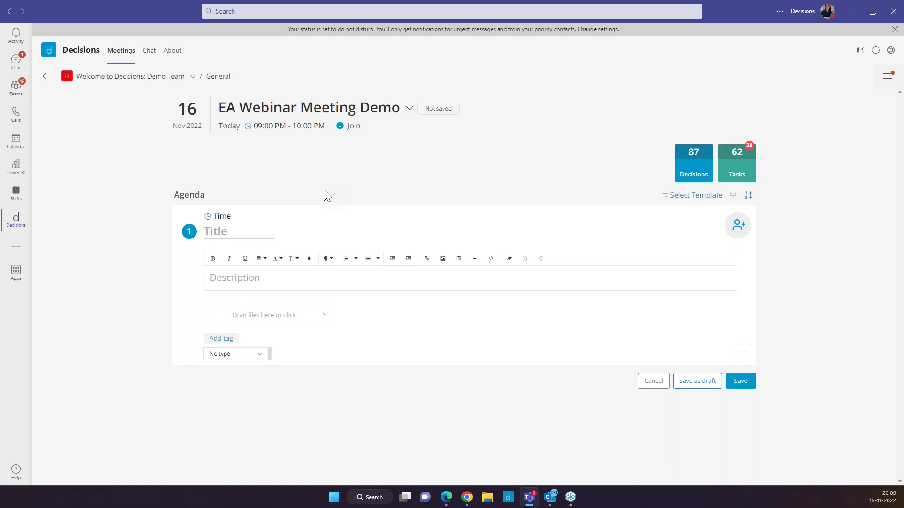
Step: Apply the Training Session Agenda template and save the agenda with its three items
click(690, 195)
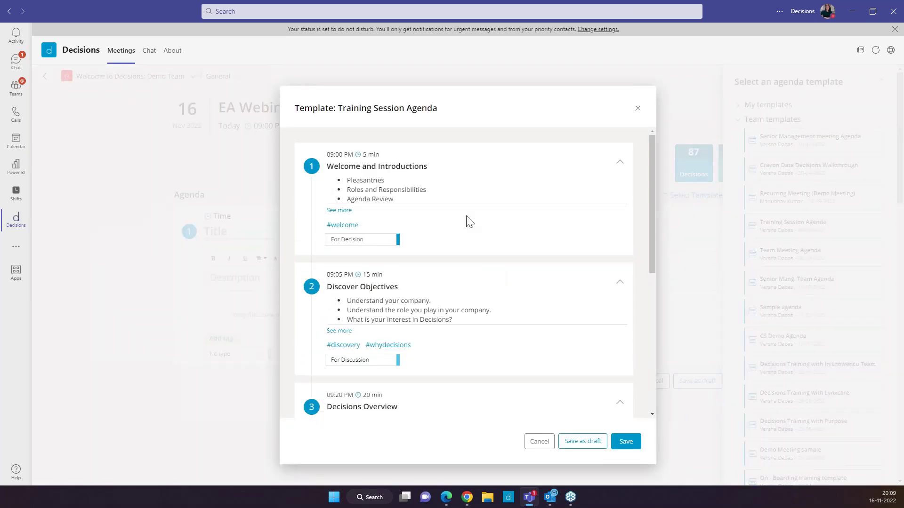
scroll(467, 221, down, 8)
scroll(517, 283, up, 8)
click(623, 441)
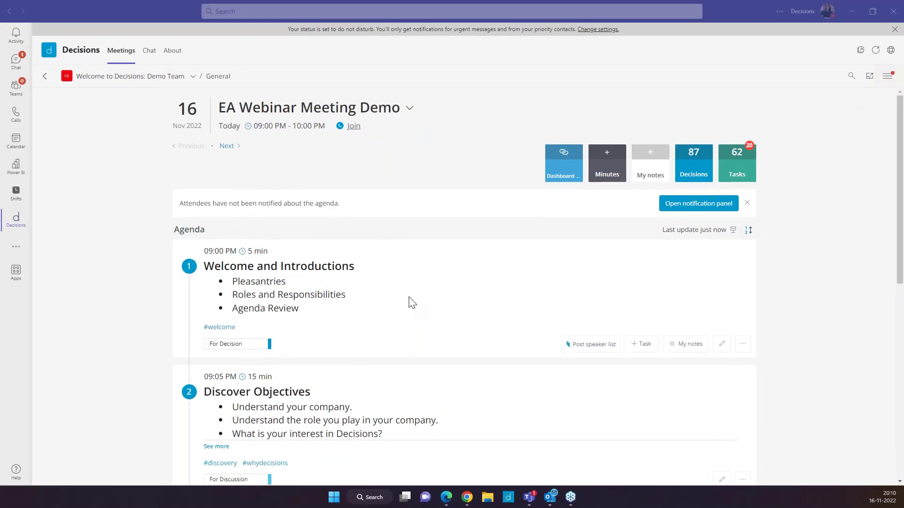
scroll(412, 302, down, 3)
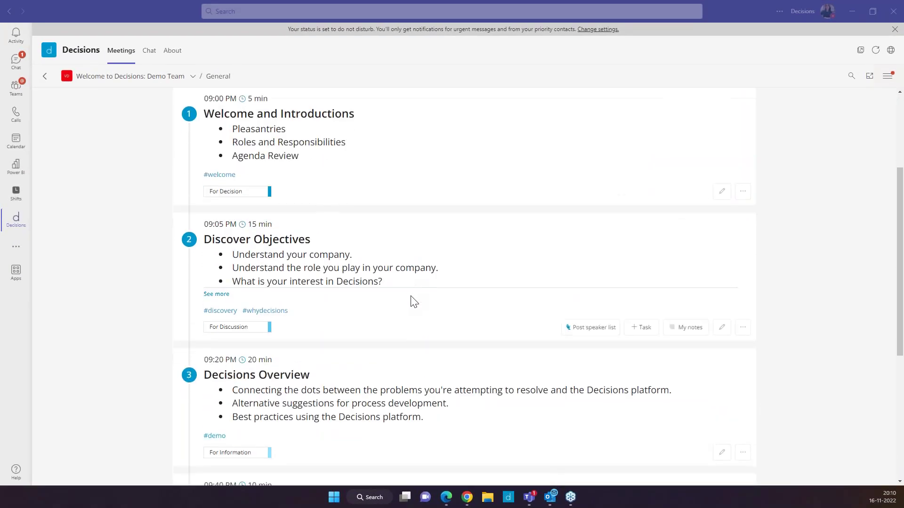
scroll(411, 301, up, 2)
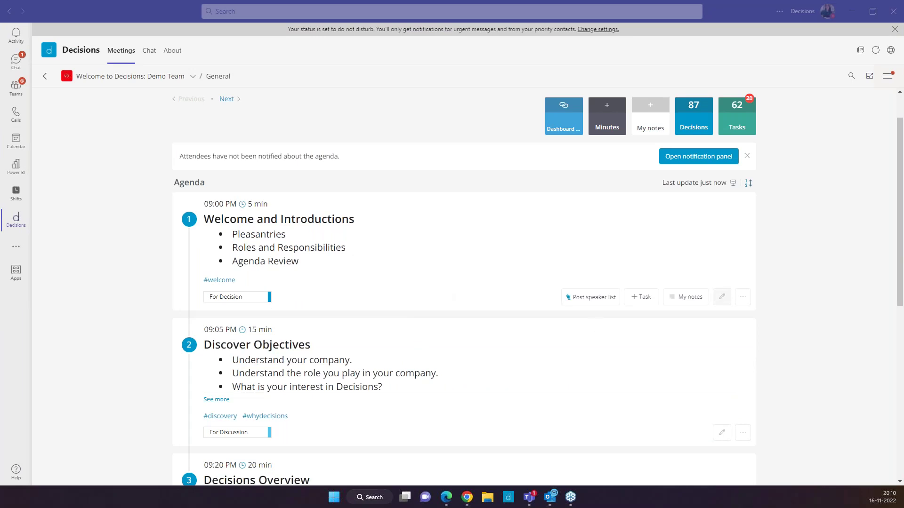
Step: Assign an attendee as presenter of the Welcome and Introductions item
click(721, 297)
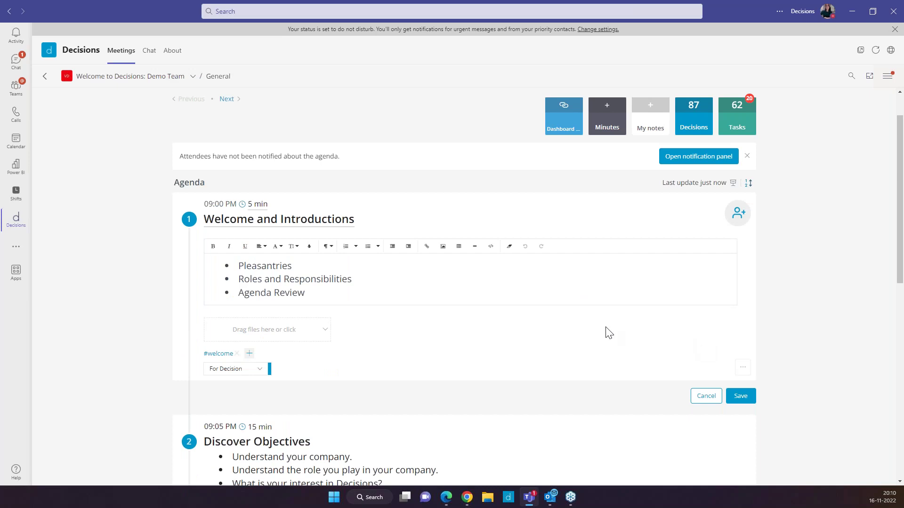
click(735, 225)
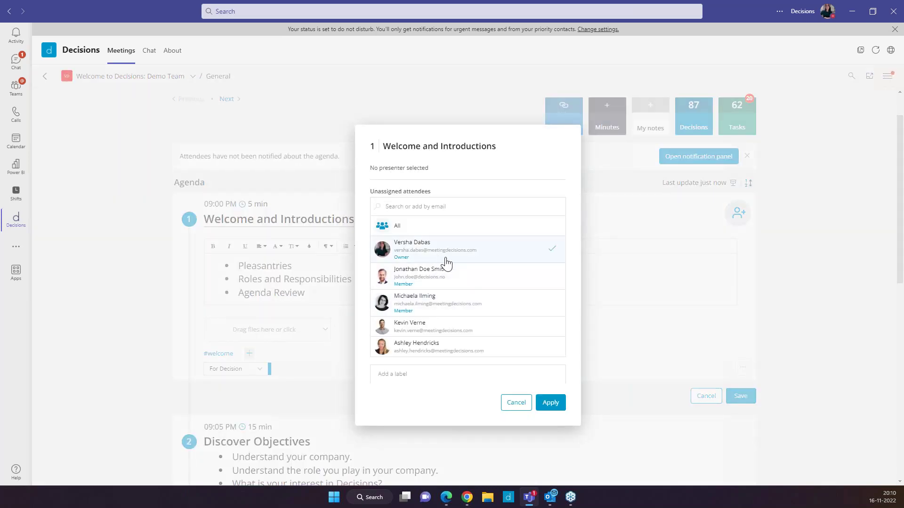
click(447, 283)
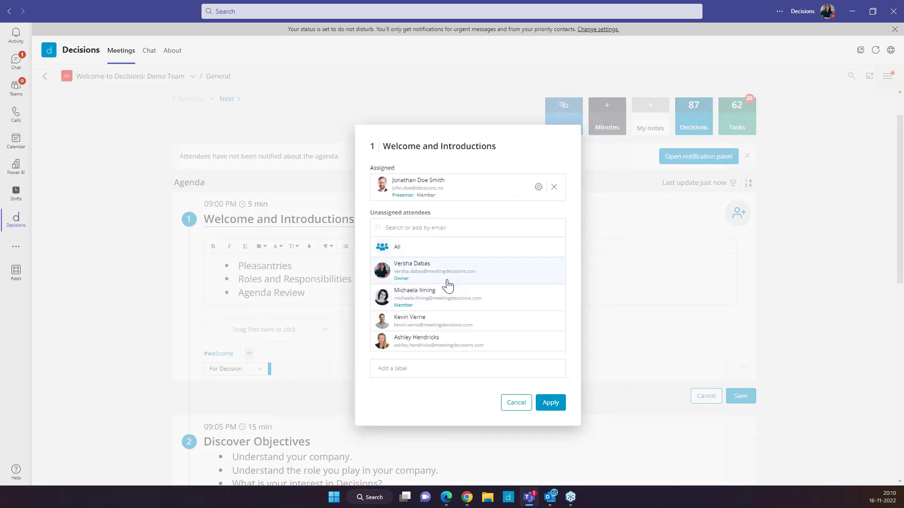
click(550, 402)
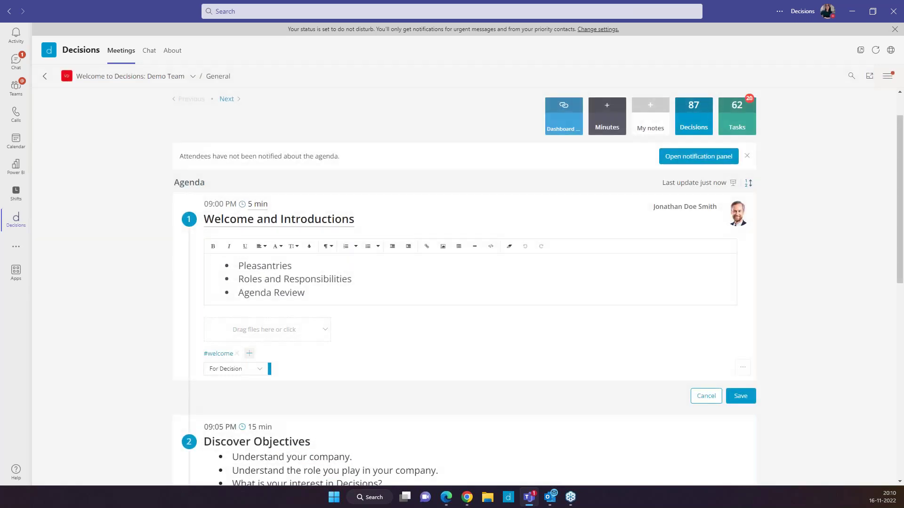
Step: Upload the Decisions Masterclass Features document to Welcome and Introductions and save the item
click(293, 334)
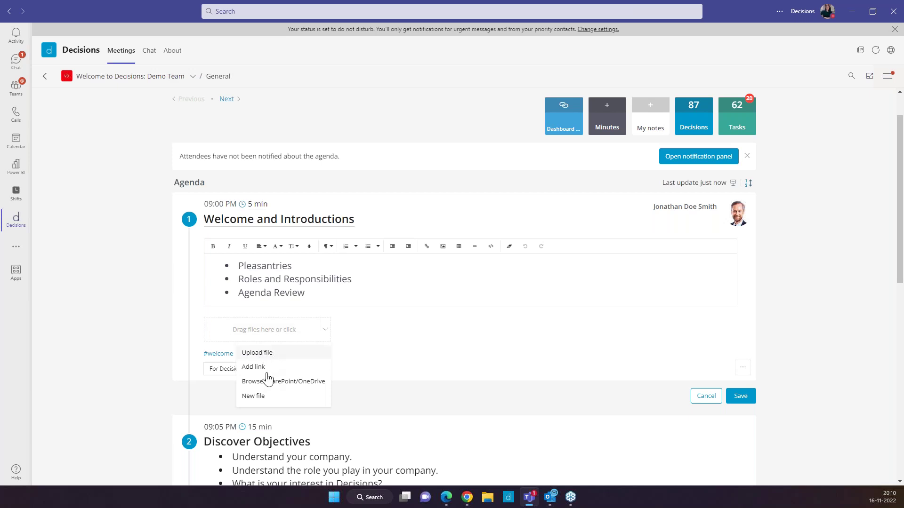
click(257, 353)
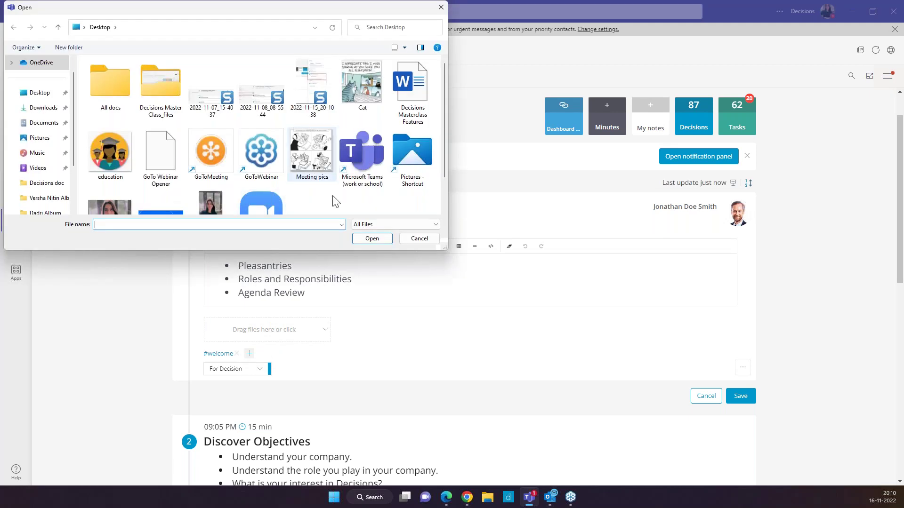
click(412, 95)
click(371, 239)
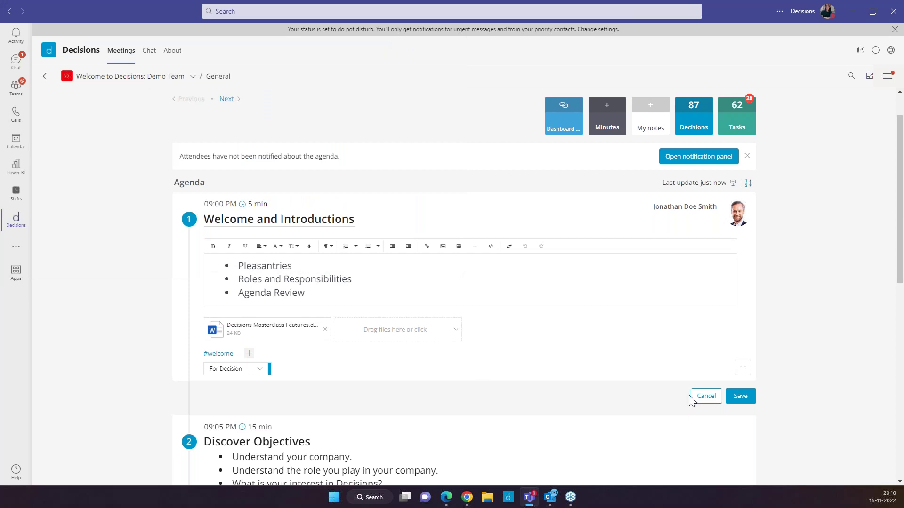
click(740, 397)
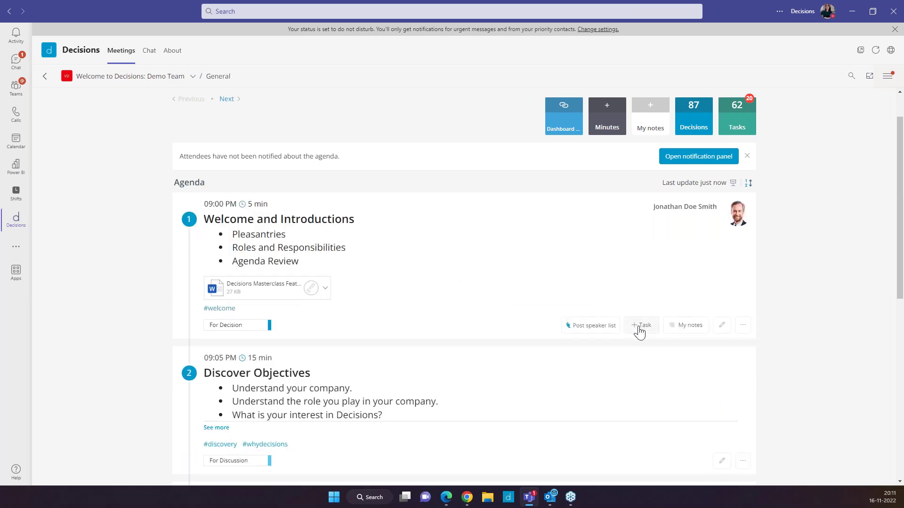
Step: Briefly open the task panel and item menu, then show the Decisions Masterclass Features file's options
click(641, 326)
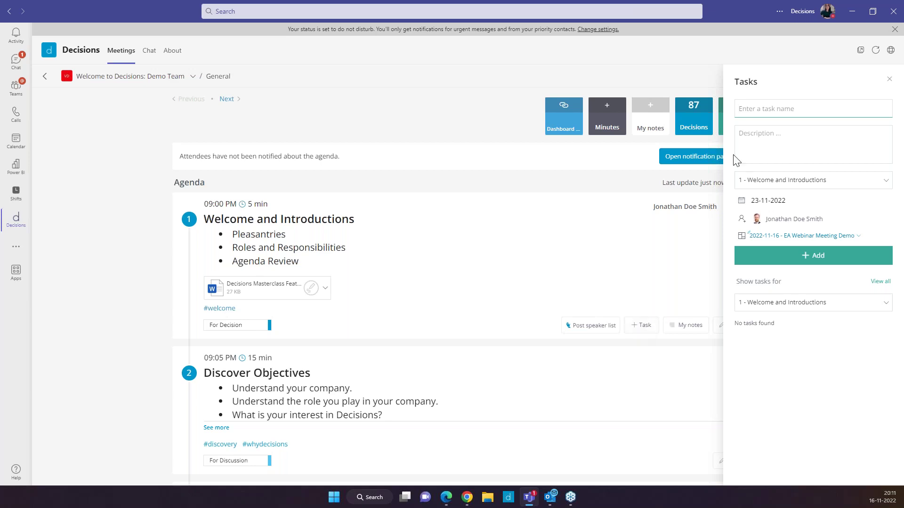
click(889, 79)
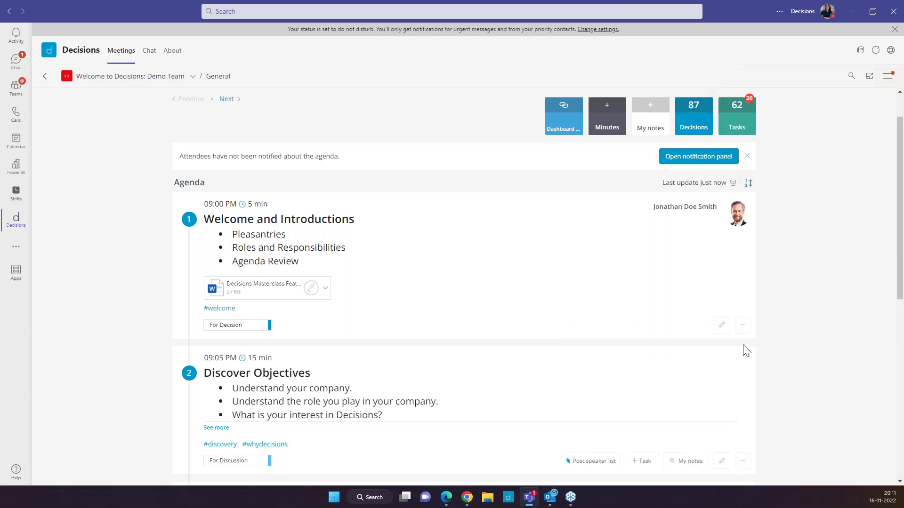
click(742, 325)
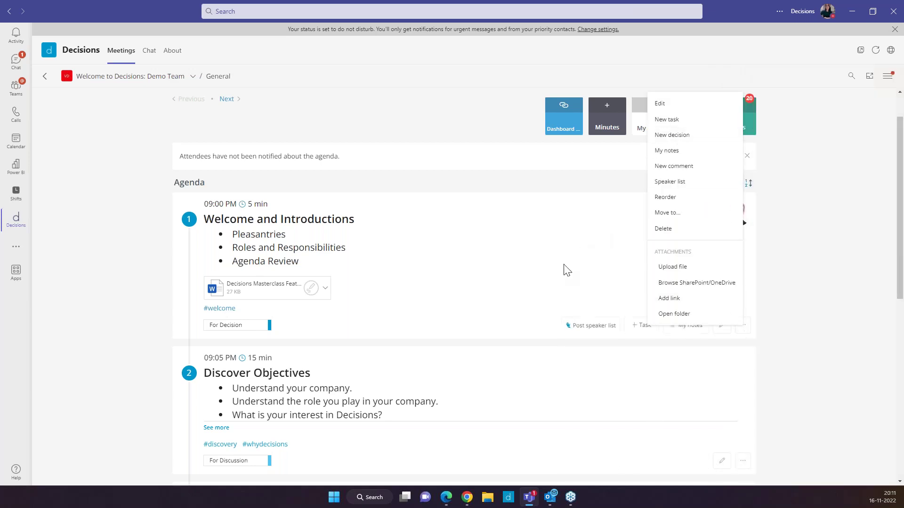
click(564, 270)
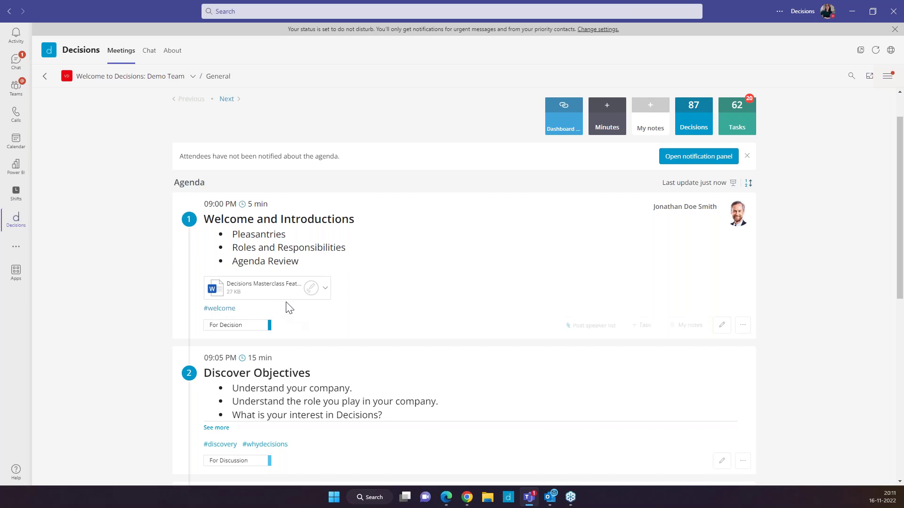
click(326, 296)
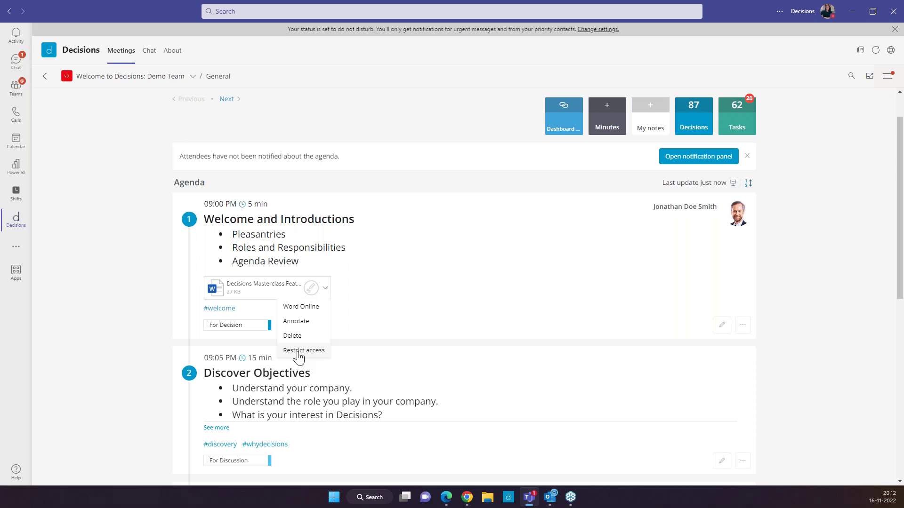
Step: Revoke two participants' access to Decisions Masterclass Features.docx and apply the restriction
click(299, 351)
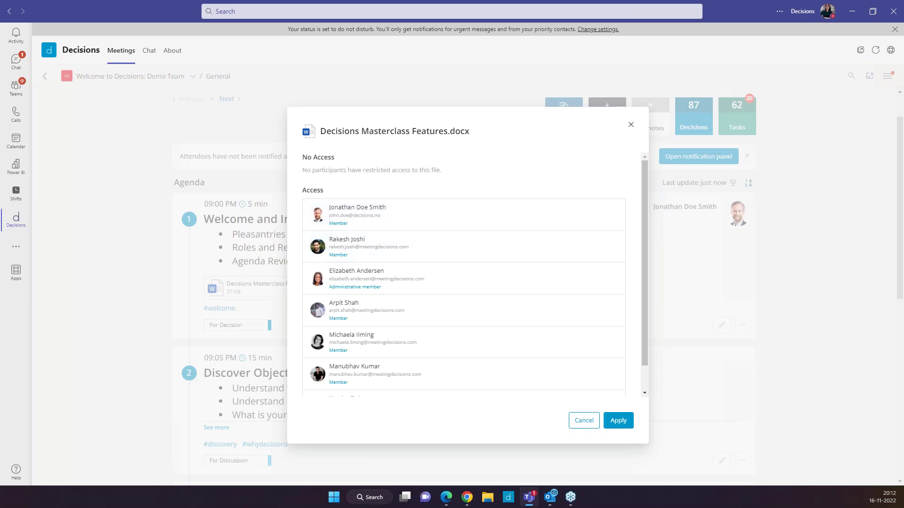
mouse_move(444, 250)
click(575, 249)
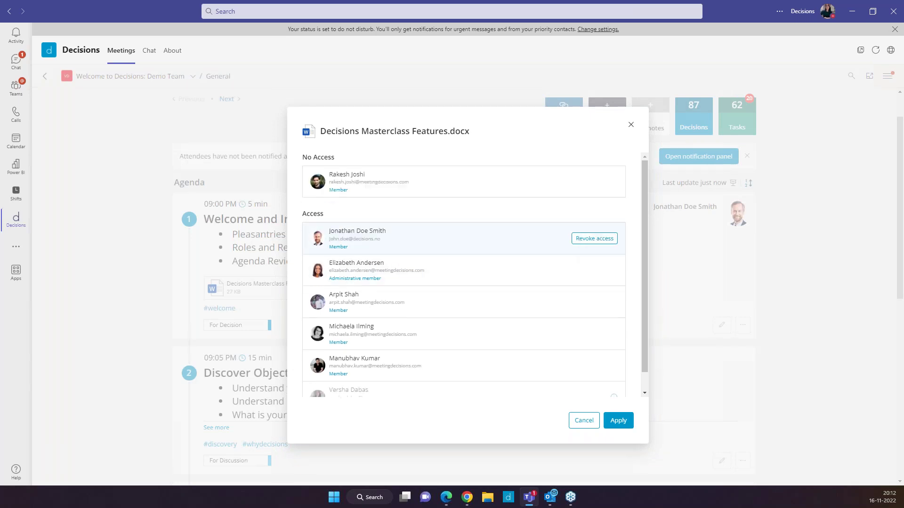
mouse_move(527, 284)
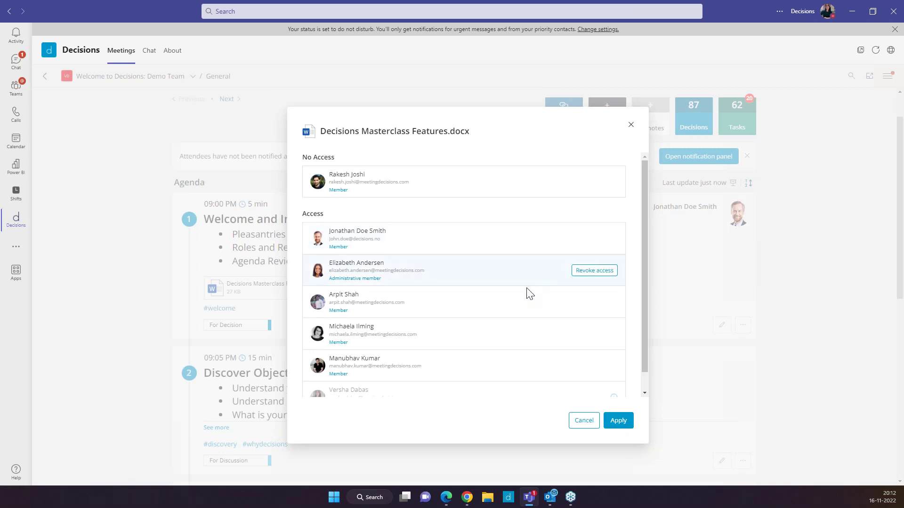
click(591, 277)
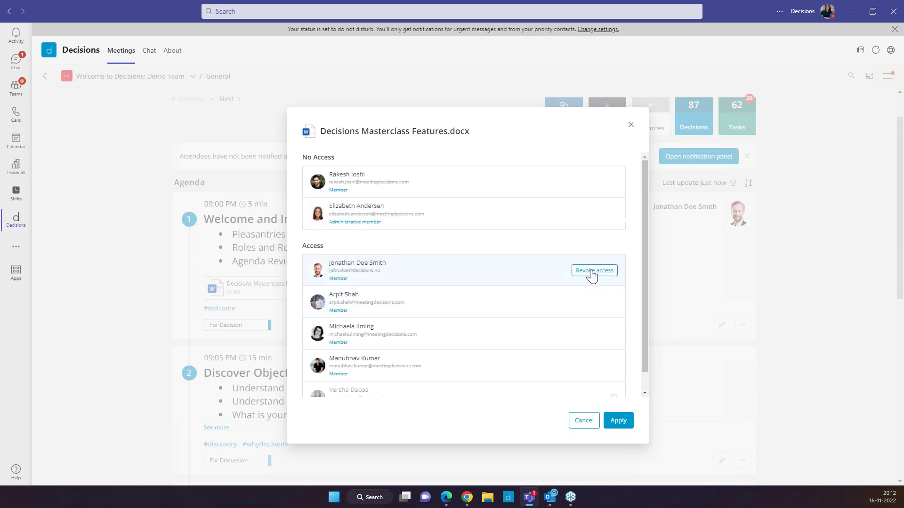
click(618, 421)
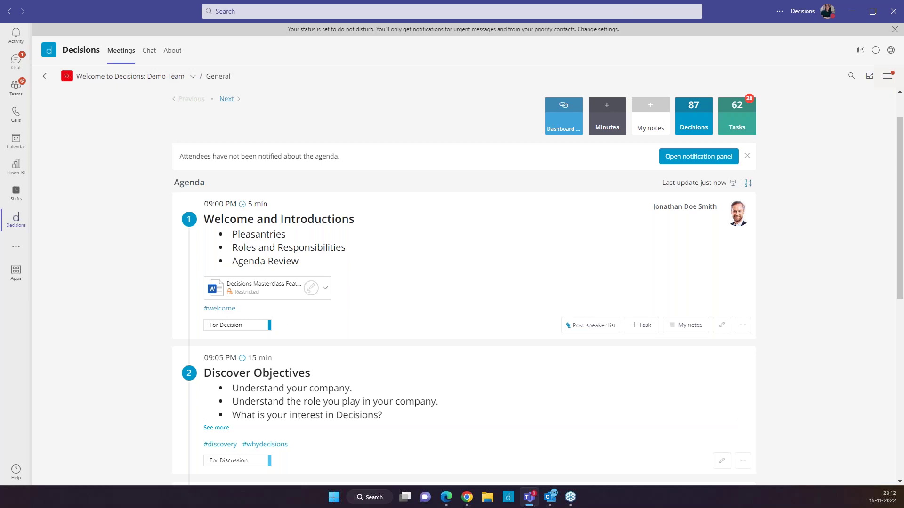
scroll(377, 277, down, 1)
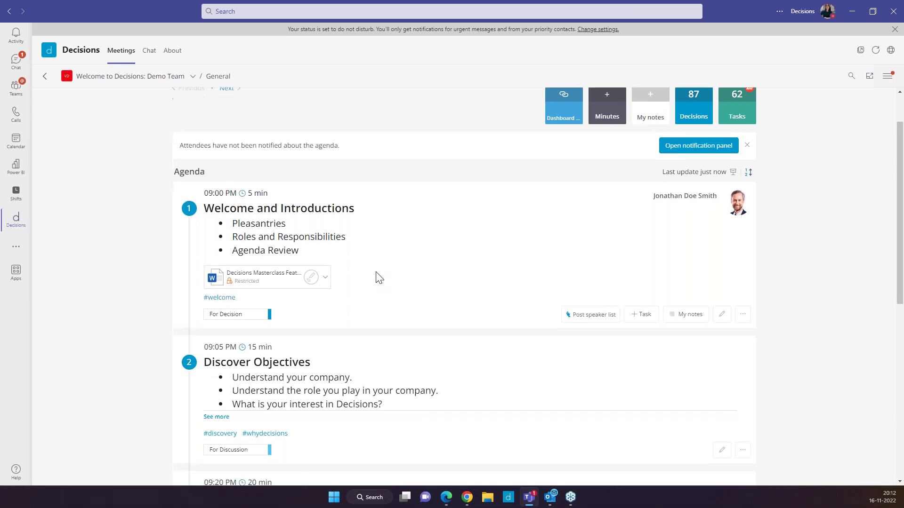
scroll(379, 277, down, 1)
scroll(379, 278, down, 1)
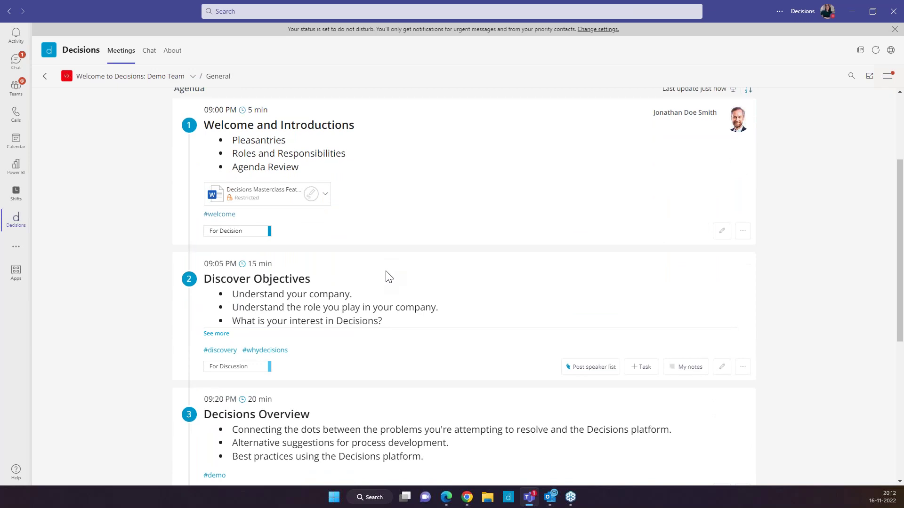
scroll(387, 276, up, 5)
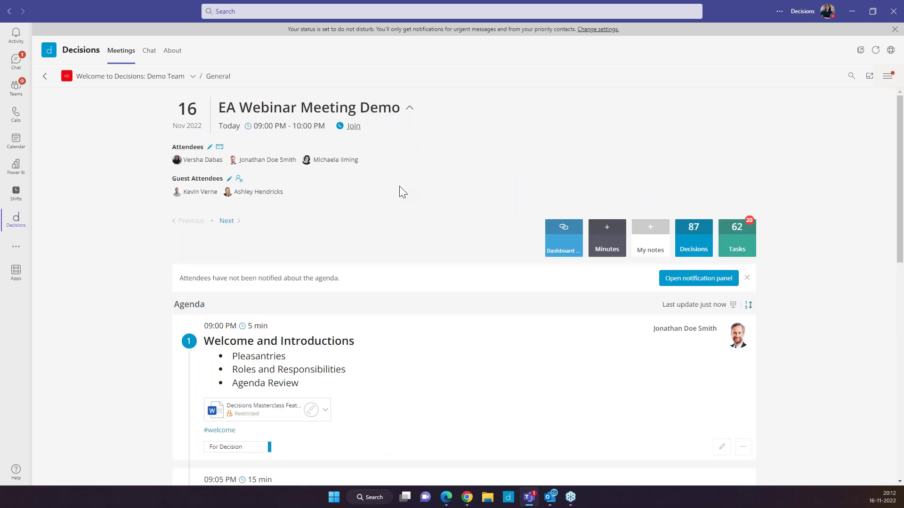
scroll(398, 191, down, 4)
scroll(399, 190, down, 2)
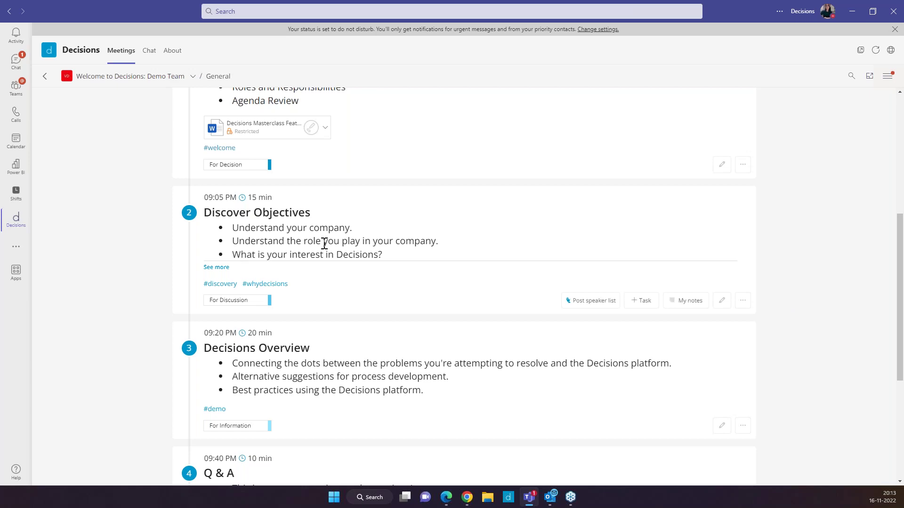
scroll(322, 242, up, 6)
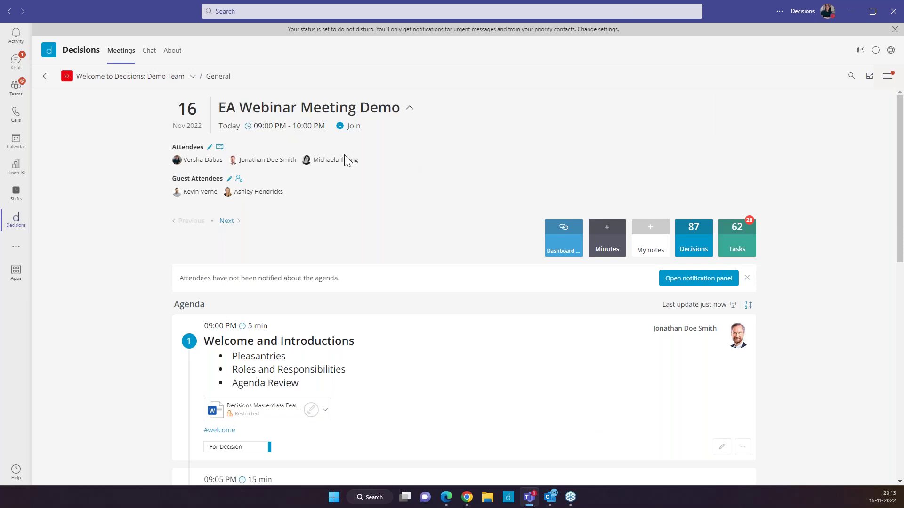
scroll(406, 168, down, 1)
scroll(405, 166, down, 4)
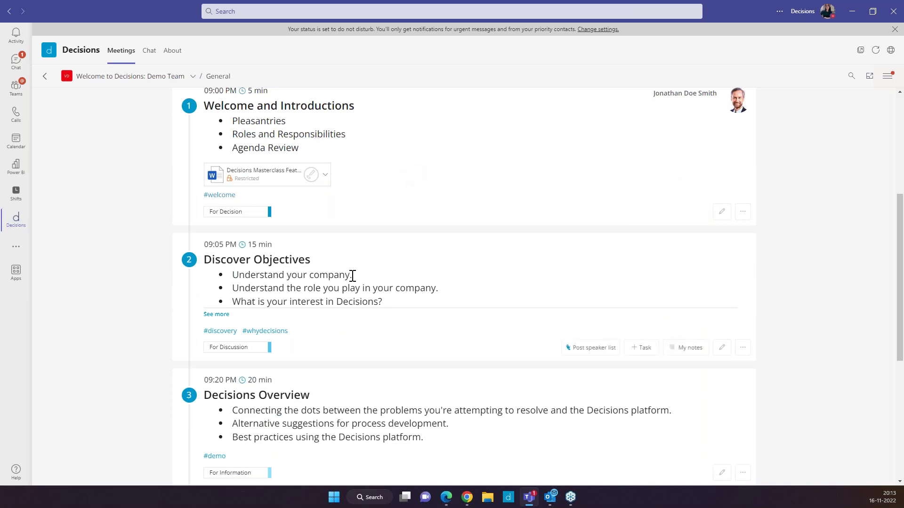
Step: Edit Discover Objectives and enter the external guest's e-mail in the presenter search
click(720, 353)
click(746, 262)
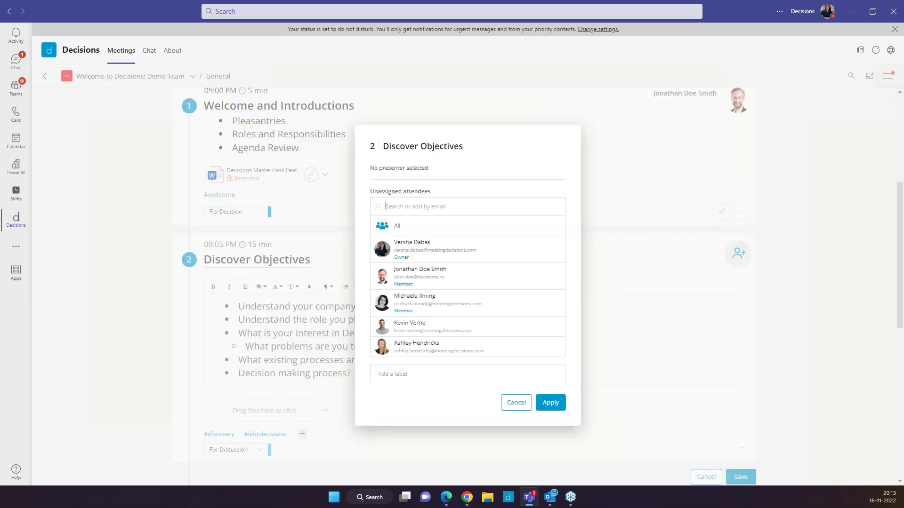
click(455, 208)
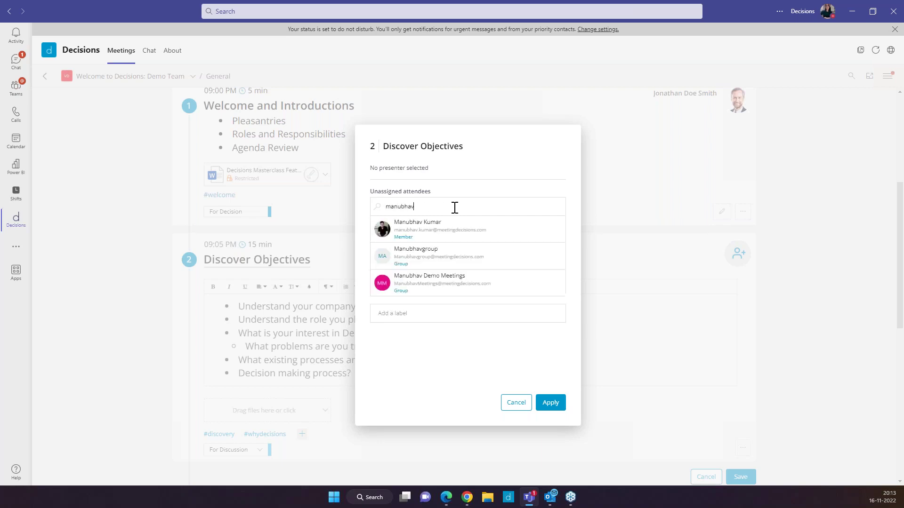
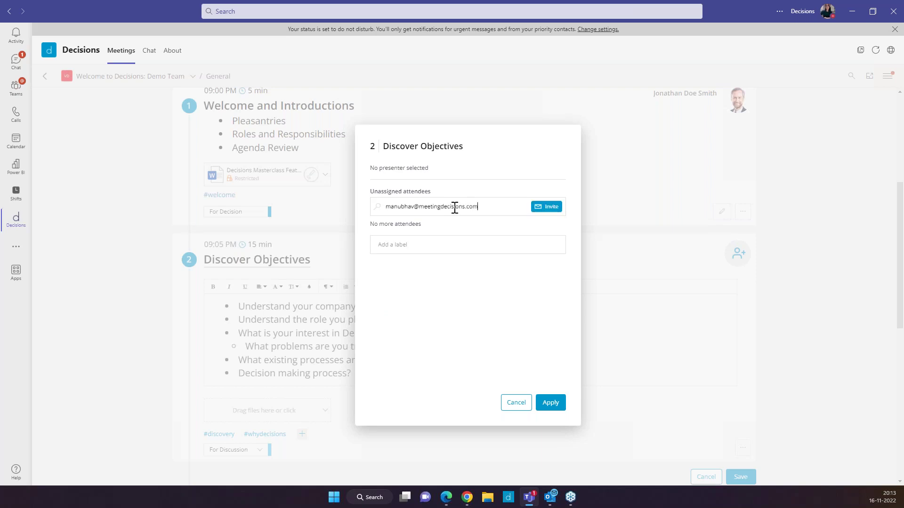
Step: Invite the guest by e-mail, assign them as presenter, and save the item
drag(484, 206, 387, 213)
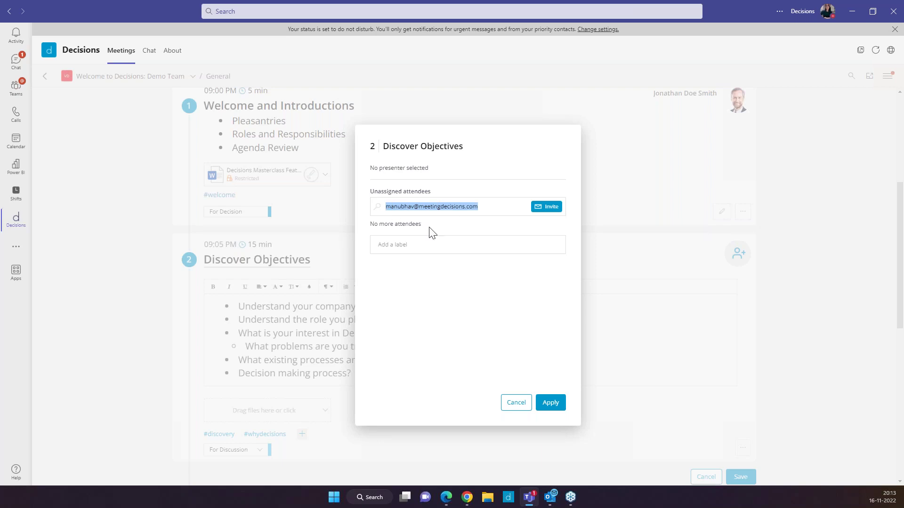
click(450, 224)
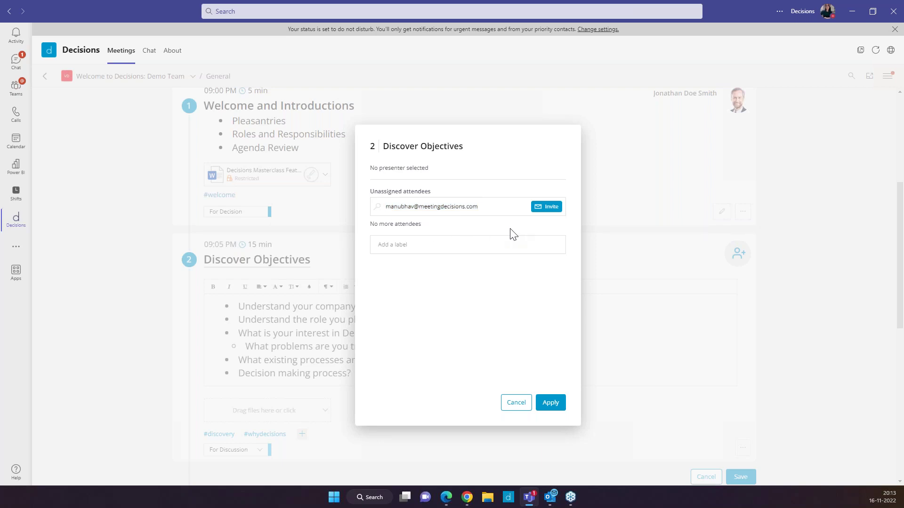
click(546, 207)
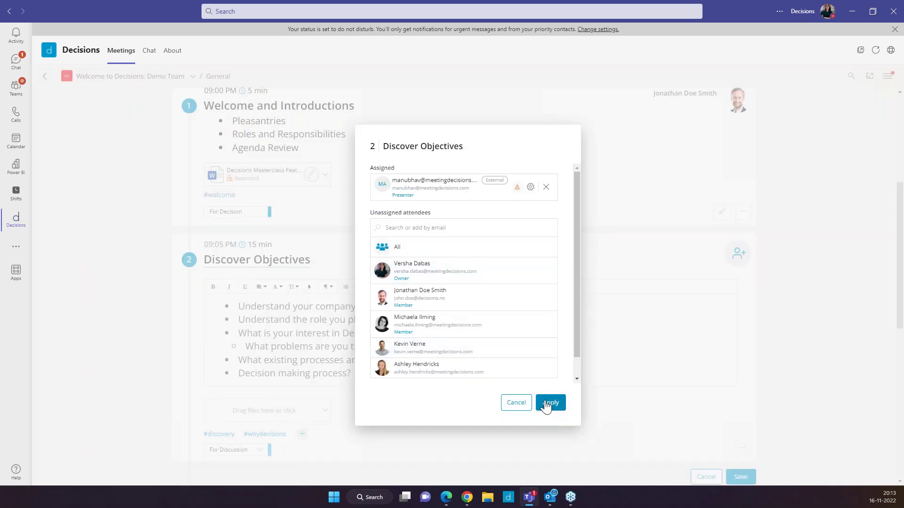
click(546, 403)
scroll(740, 377, down, 2)
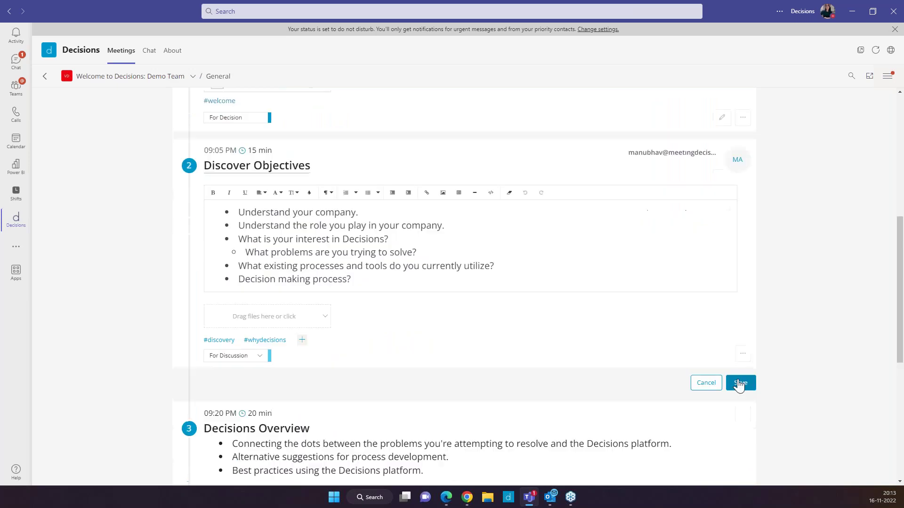
click(740, 383)
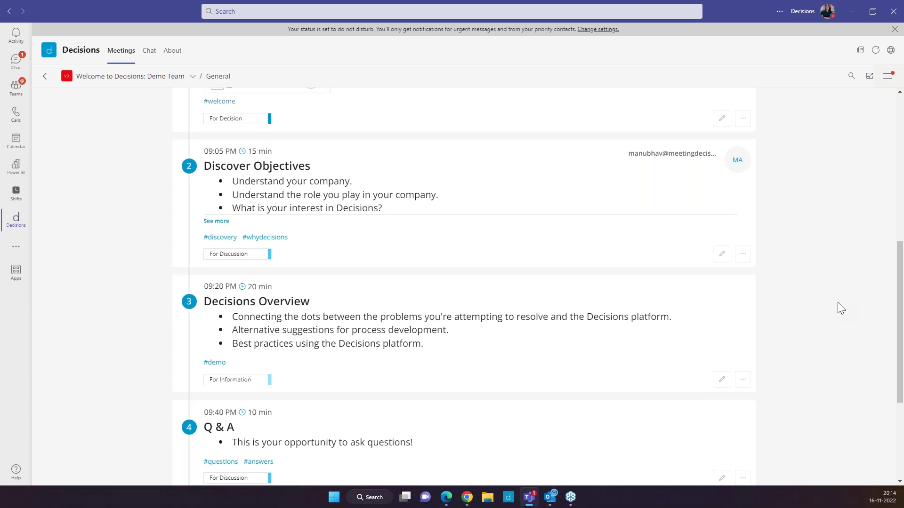
Step: Generate a combined PowerPoint presentation of the agenda
scroll(838, 302, up, 6)
scroll(817, 300, down, 1)
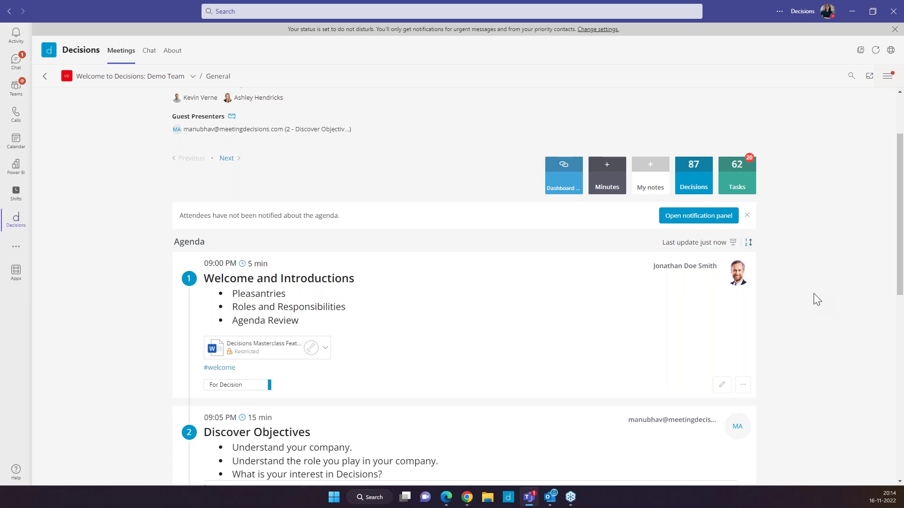
click(733, 242)
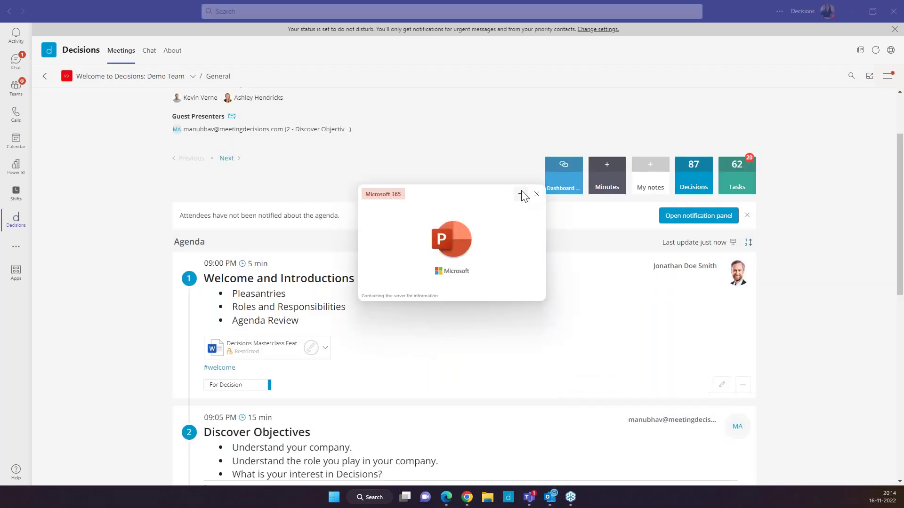
Step: Reorder the agenda so Q & A comes last, below DECIDE on Next Steps
click(748, 243)
drag(561, 299, 563, 328)
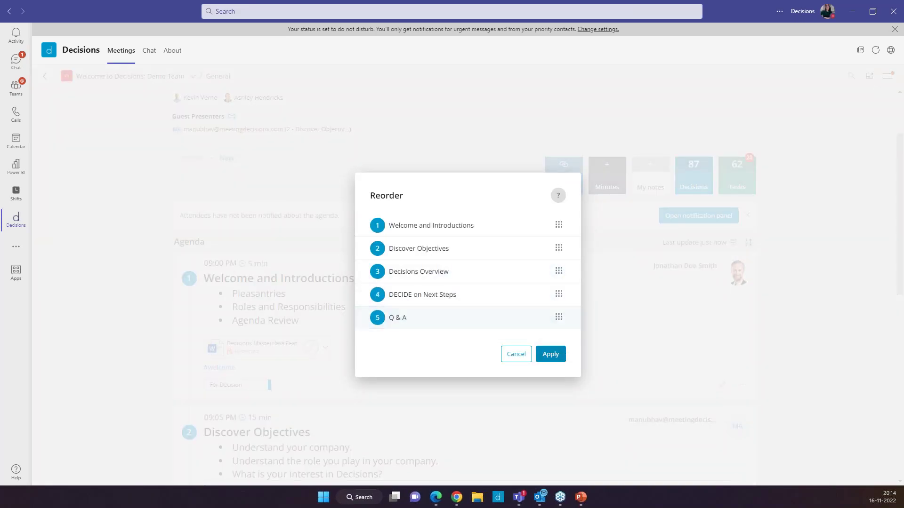
click(560, 356)
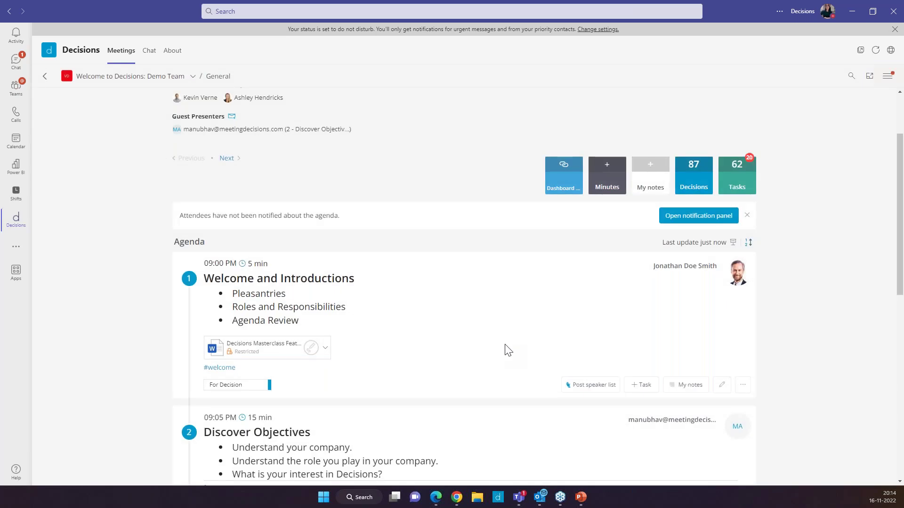
scroll(508, 350, up, 2)
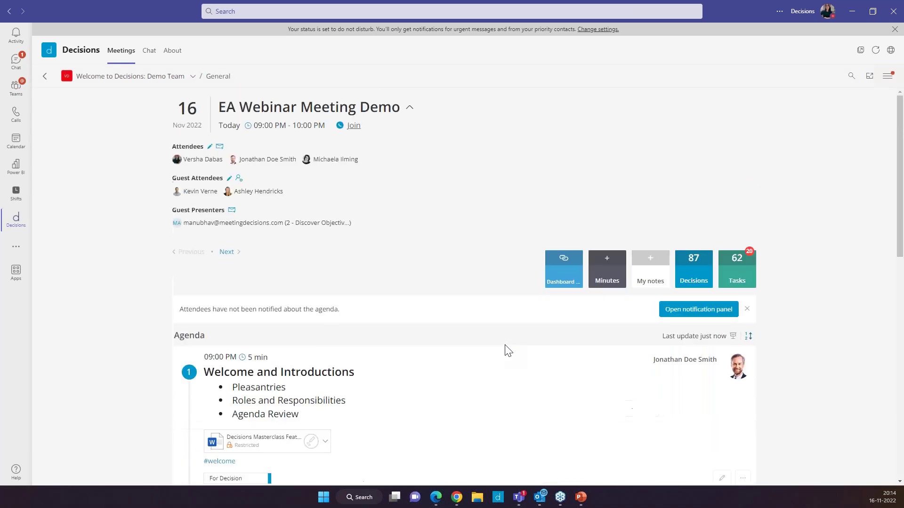
scroll(508, 351, down, 4)
click(887, 76)
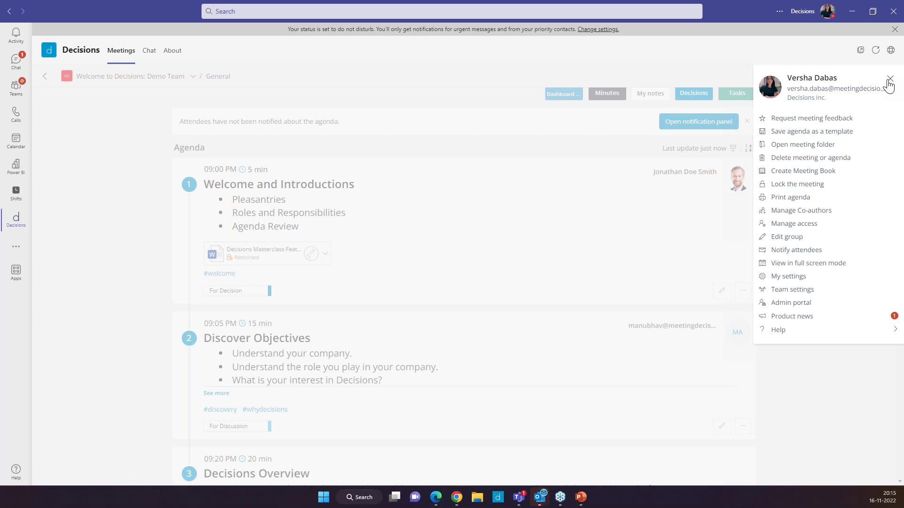
Step: In Team settings, tick Not visible for the first member under Member properties
click(789, 290)
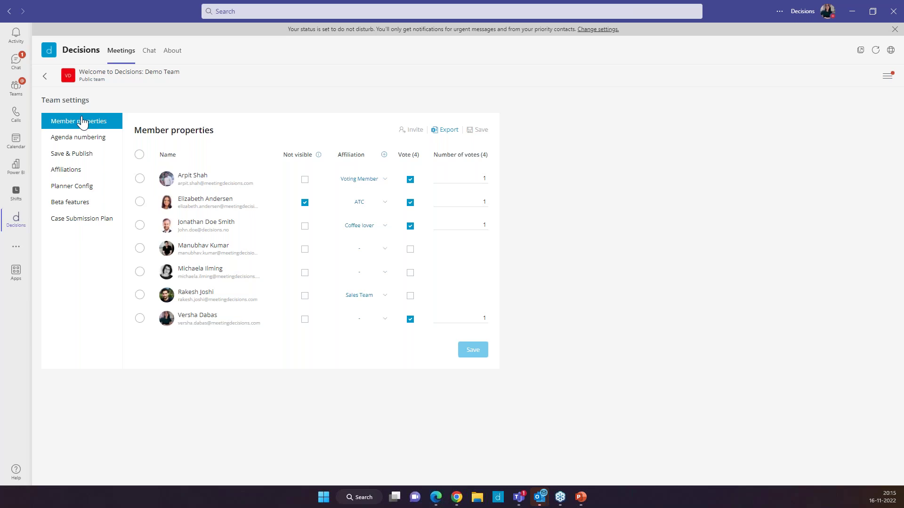
click(305, 180)
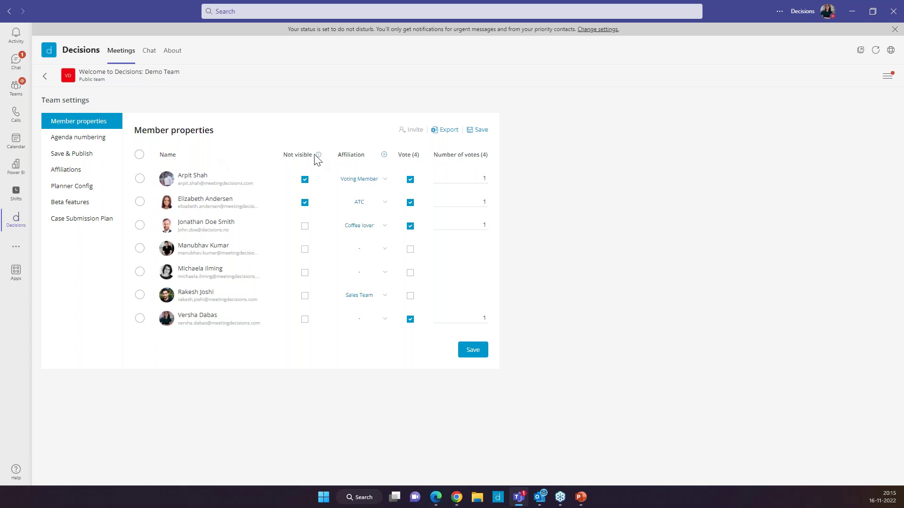
mouse_move(319, 158)
Step: Tick Vote for two more members, bringing the vote total to 6, then return to the agenda
click(410, 297)
click(410, 273)
double_click(479, 177)
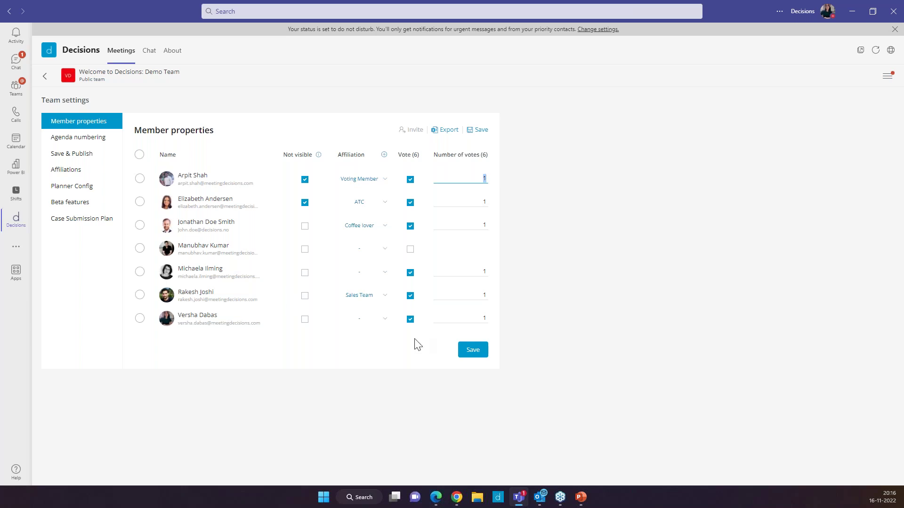
click(43, 76)
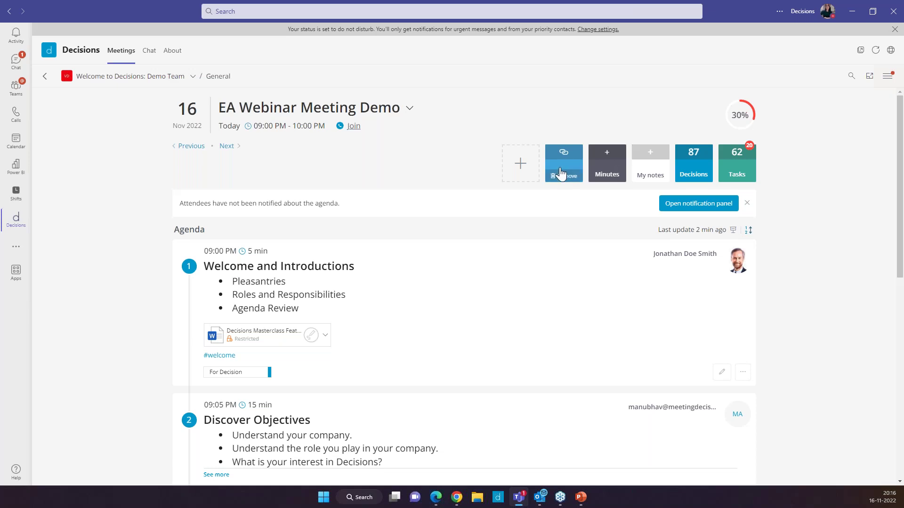
Step: Choose Manage Co-authors from the meeting options menu to show the Authors panel
click(888, 78)
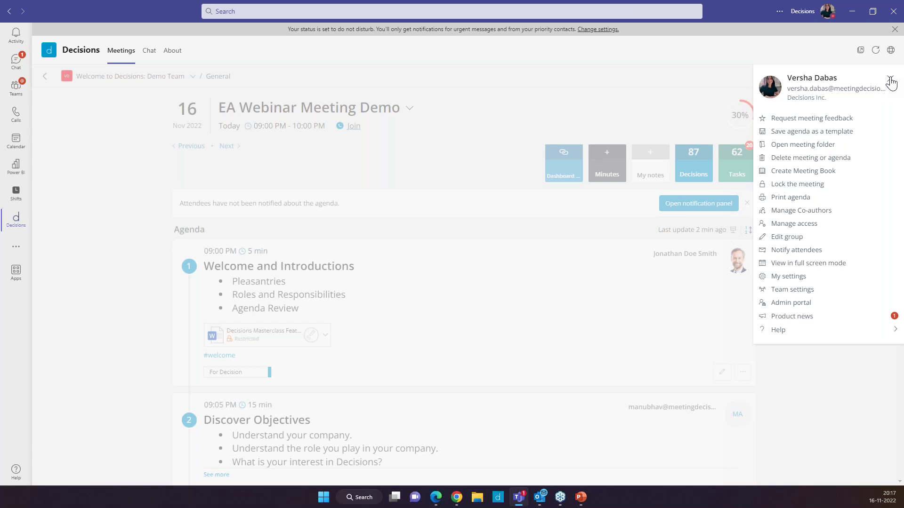
click(804, 213)
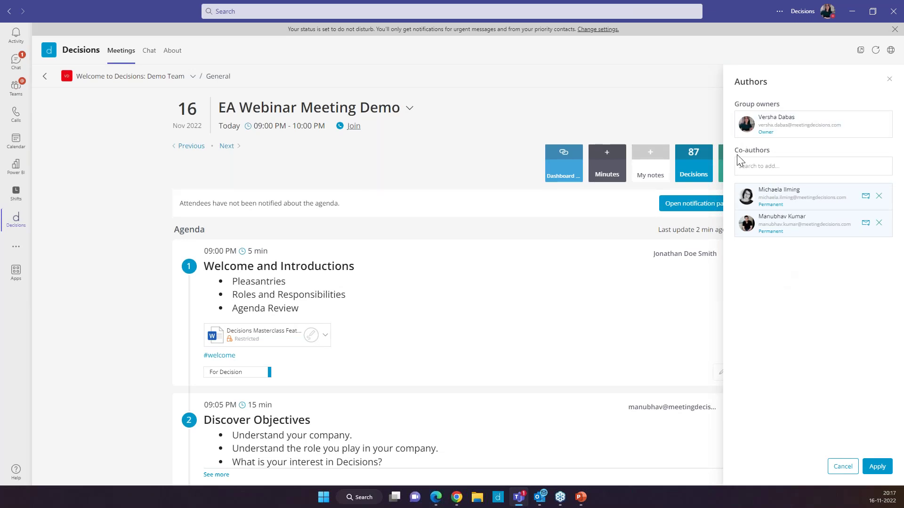
Step: Search the Co-authors box for the team member by name and add them for this meeting
drag(753, 151, 766, 170)
click(767, 169)
text(Rakesh)
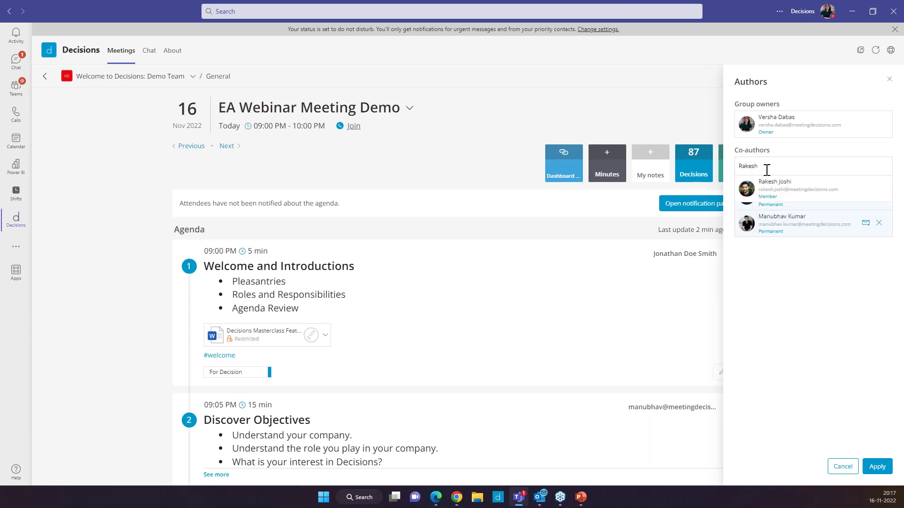
click(776, 189)
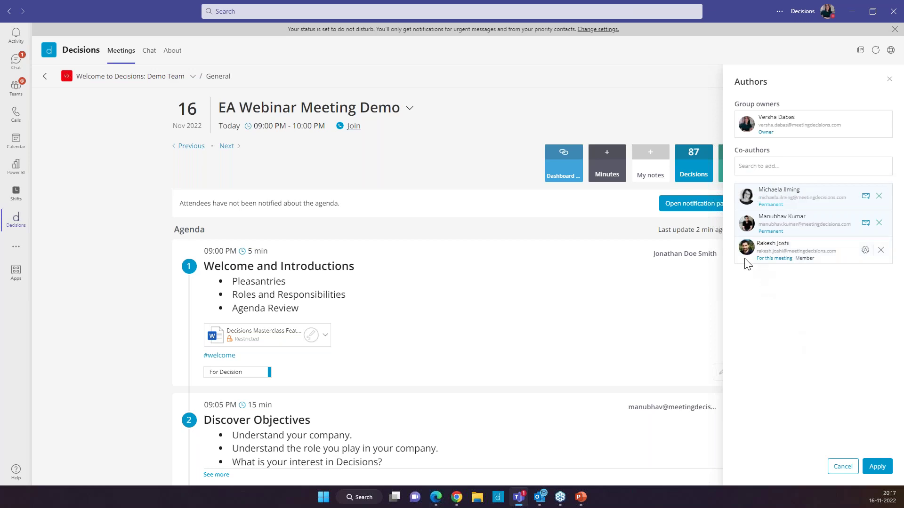
drag(758, 263, 839, 334)
click(840, 332)
drag(745, 263, 805, 273)
click(778, 307)
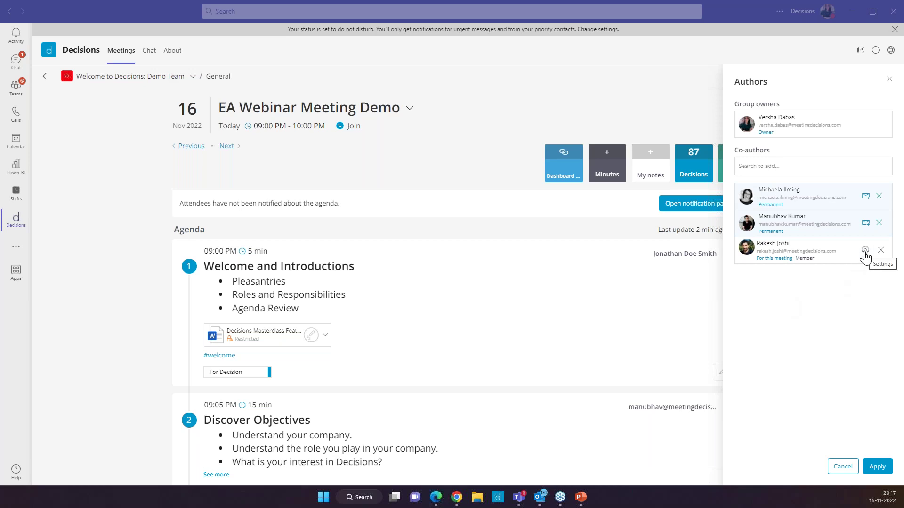
Step: Set the new co-author's duration to Permanent, confirm with Yes, and save
click(865, 252)
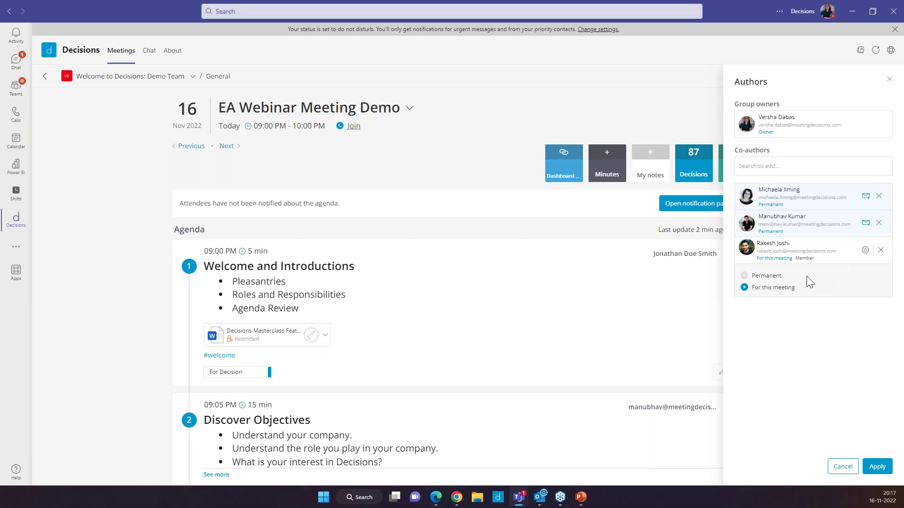
click(772, 278)
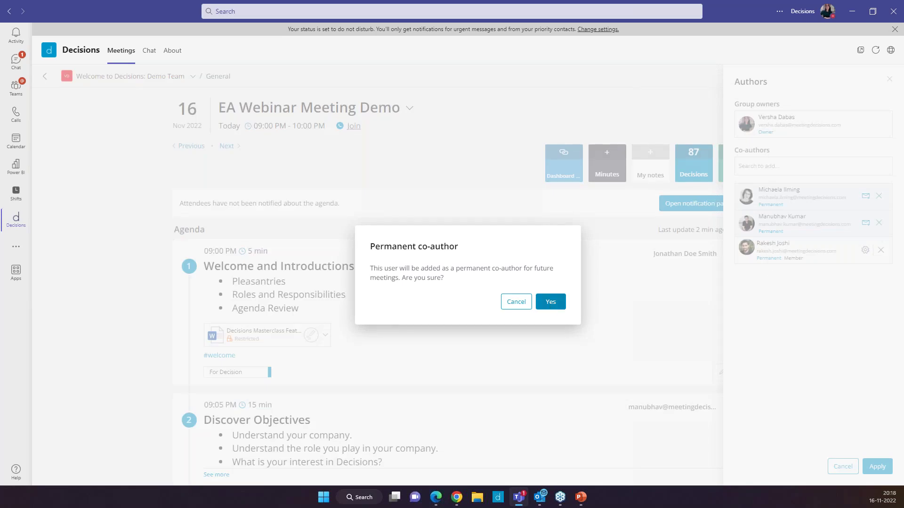
click(550, 302)
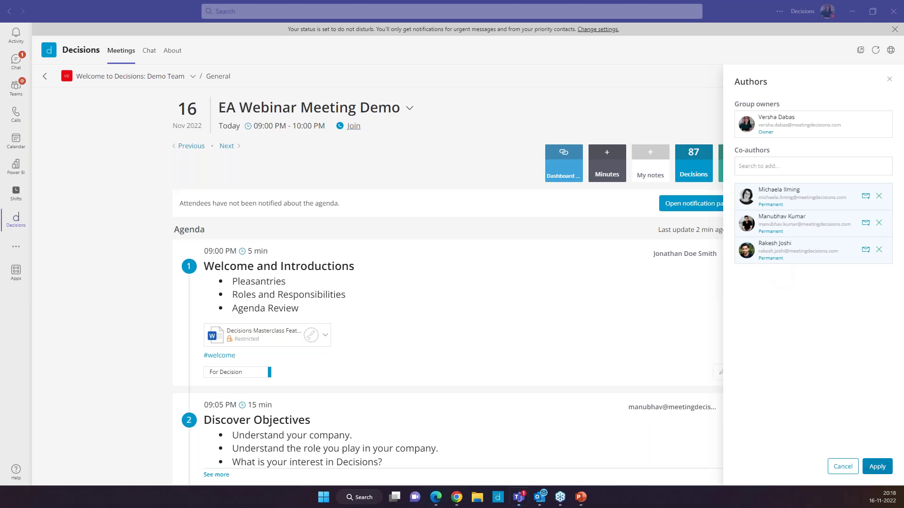
click(877, 466)
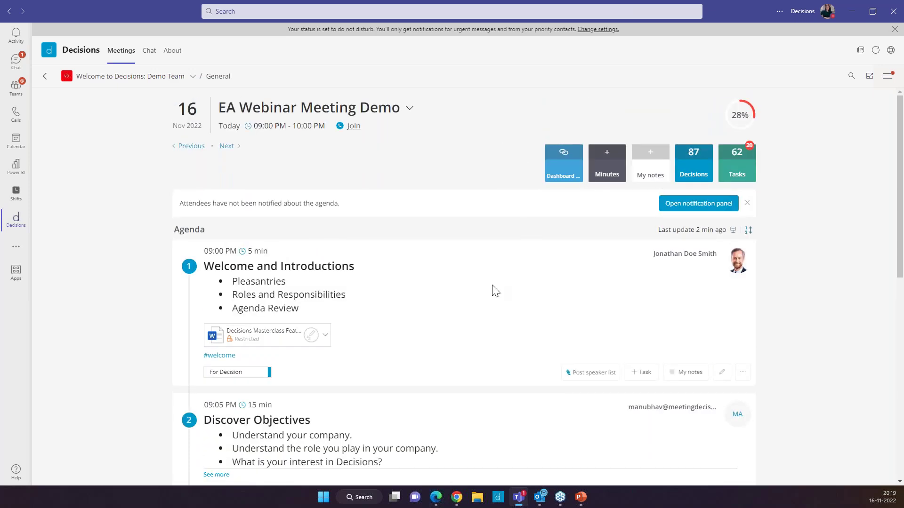
Step: Create personal My notes for the EA Webinar Meeting Demo meeting
click(653, 161)
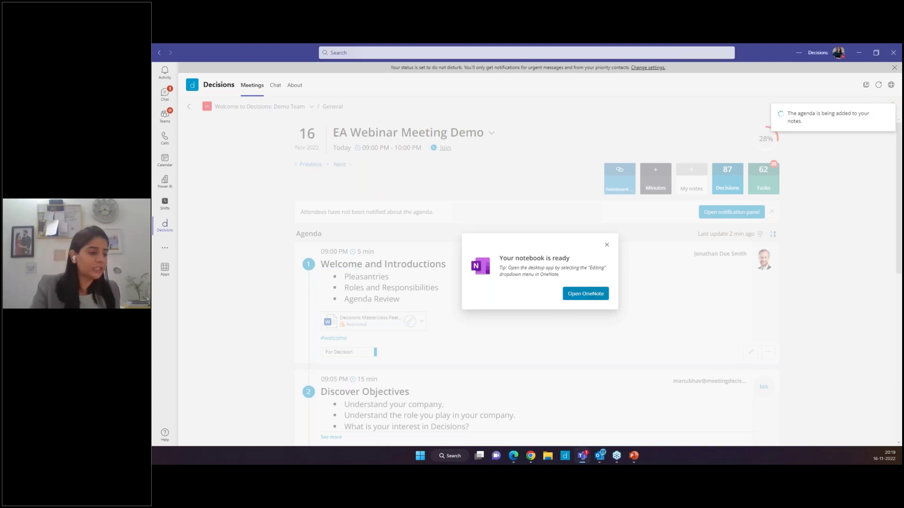
Step: Open the personal EA Webinar notebook in OneNote
click(591, 295)
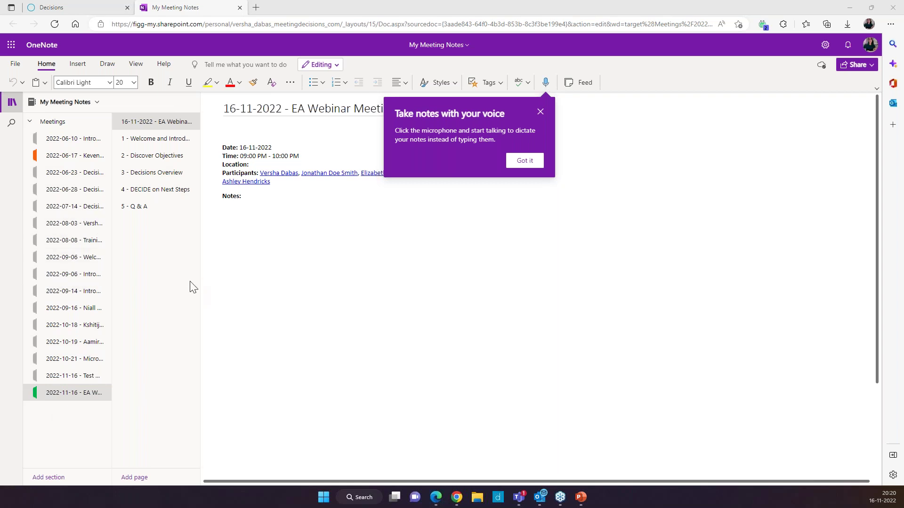
Step: On the Welcome and Introductions page, note 'Webinar started on time' and 'Attendance - 67'
click(166, 140)
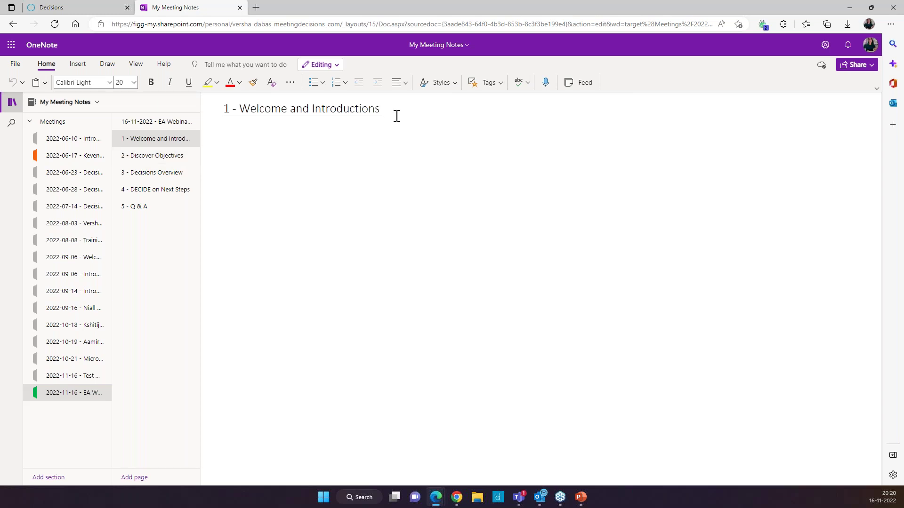
key(Return)
text(Webinar started on time)
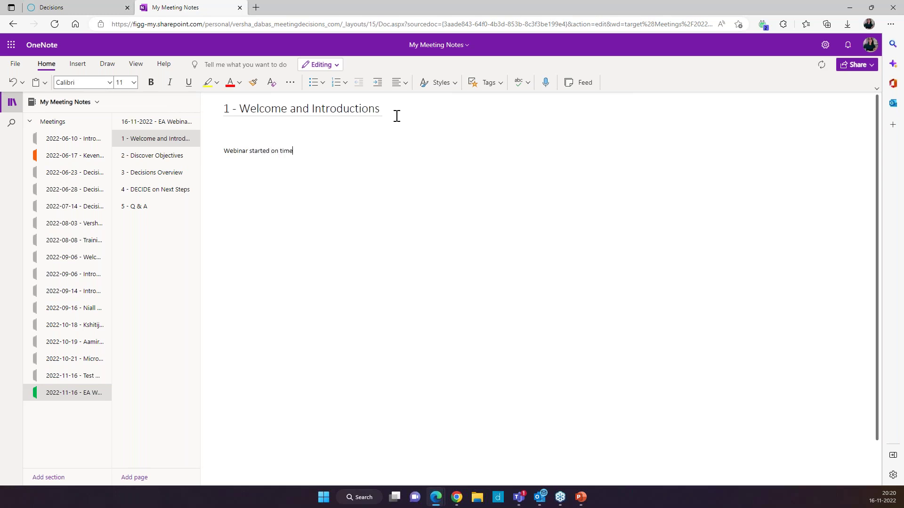
text( Atten)
text(dance)
text( - 67)
click(356, 258)
Step: Open the '2 - Discover Objectives' page, confirm it is saved, then close the browser tab
click(174, 156)
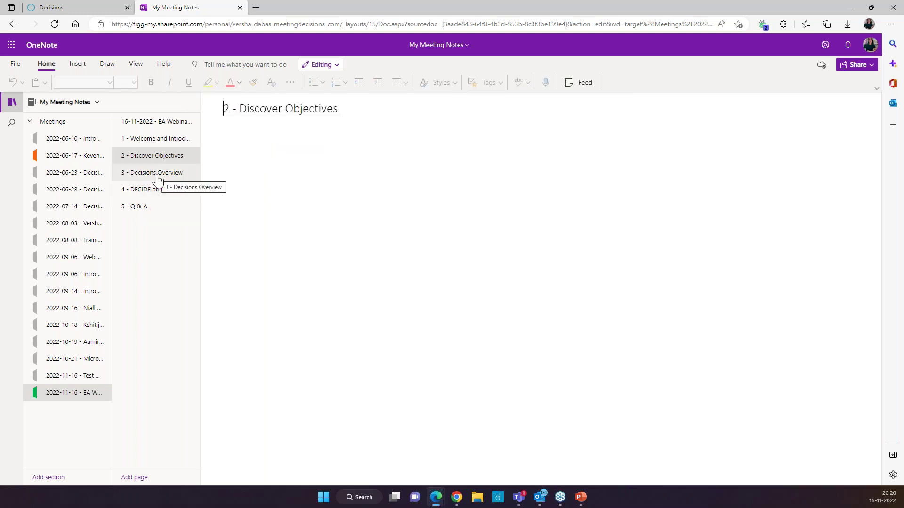
key(Return)
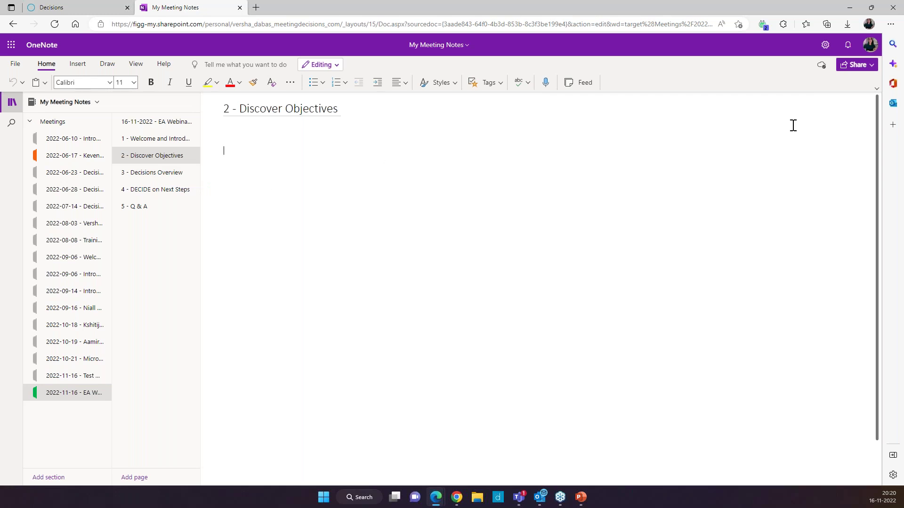
click(820, 67)
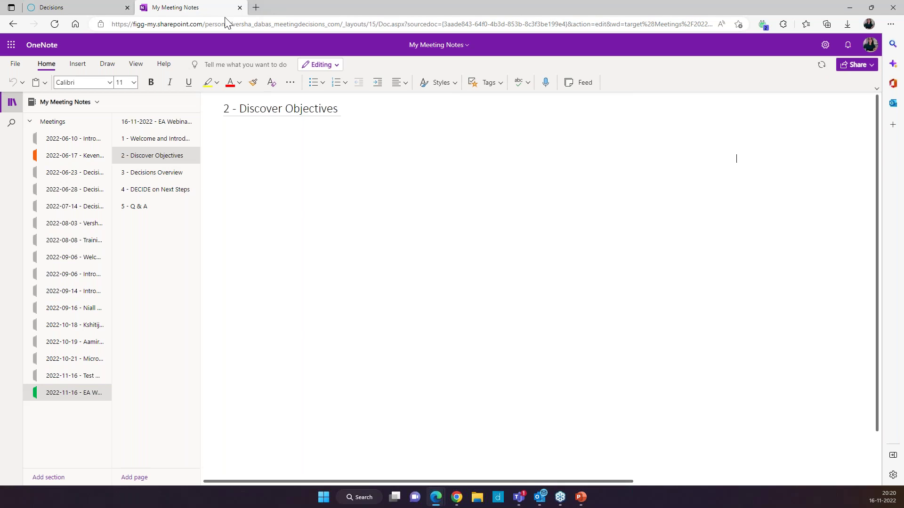
click(239, 7)
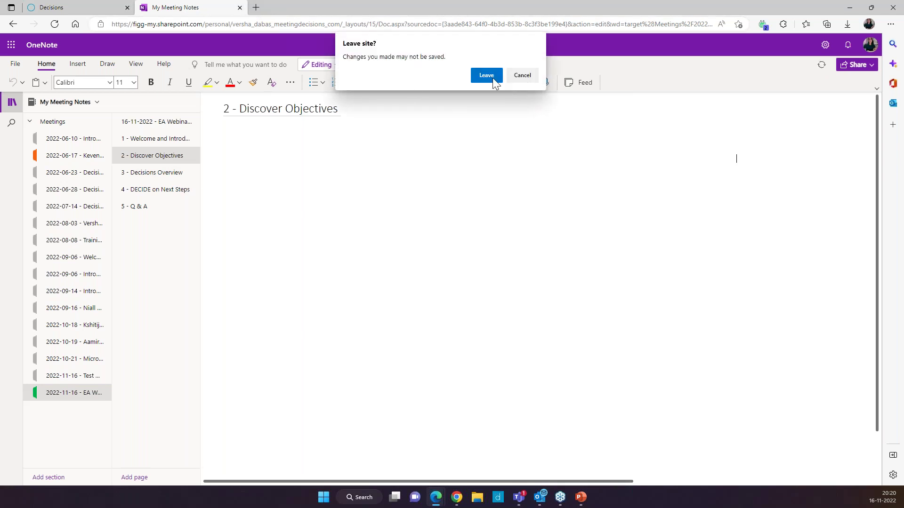
Step: Stay on the page to keep the OneNote notes open, and switch back to the Teams agenda
click(521, 76)
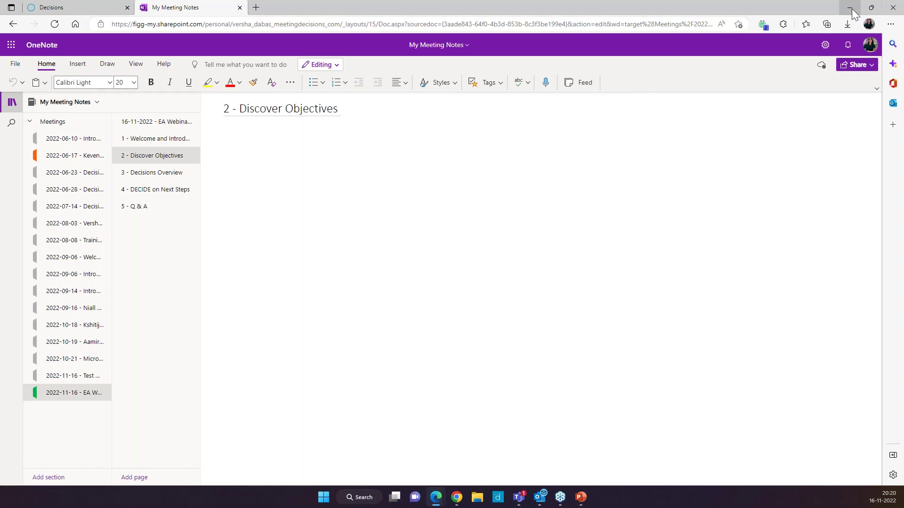
key(alt+Tab)
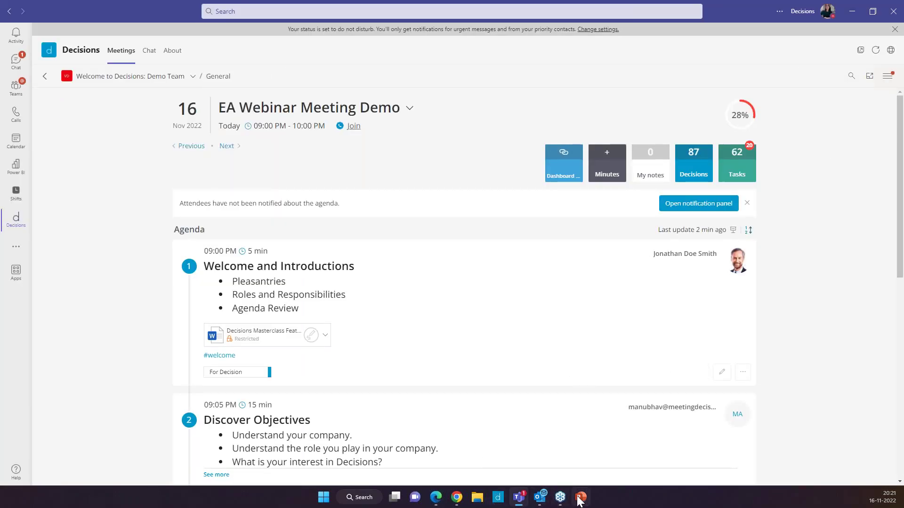
Step: Type 'This is my personal notes' on the Discover Objectives page, then go to '1 - Welcome and Introductions'
mouse_move(517, 496)
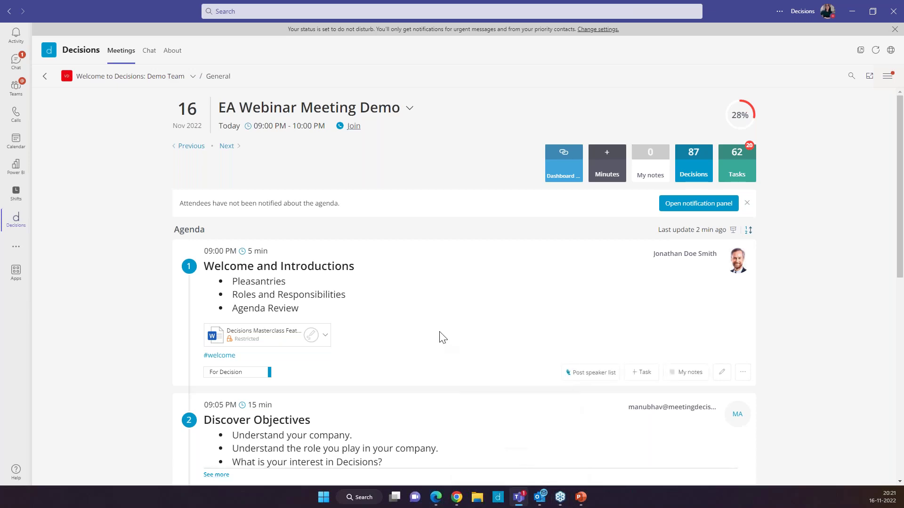
mouse_move(436, 496)
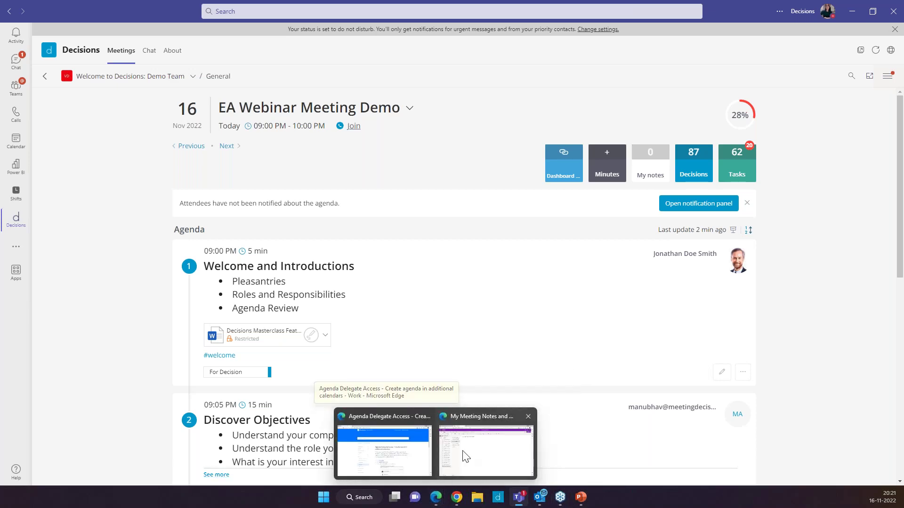
click(464, 456)
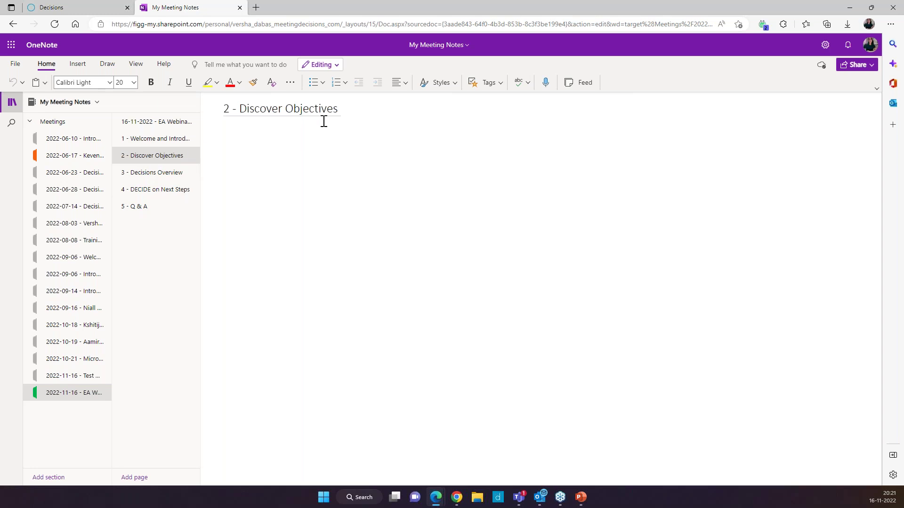
key(Return)
text(This is my)
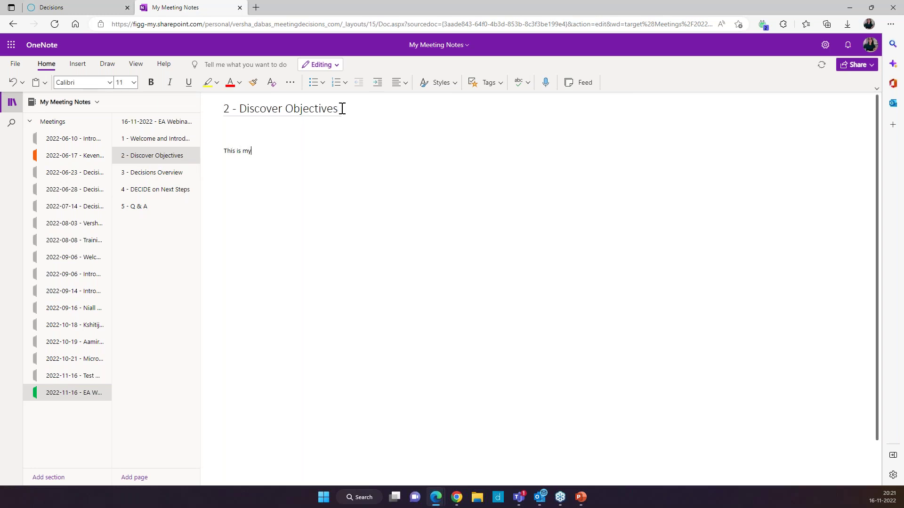
text( personal notes)
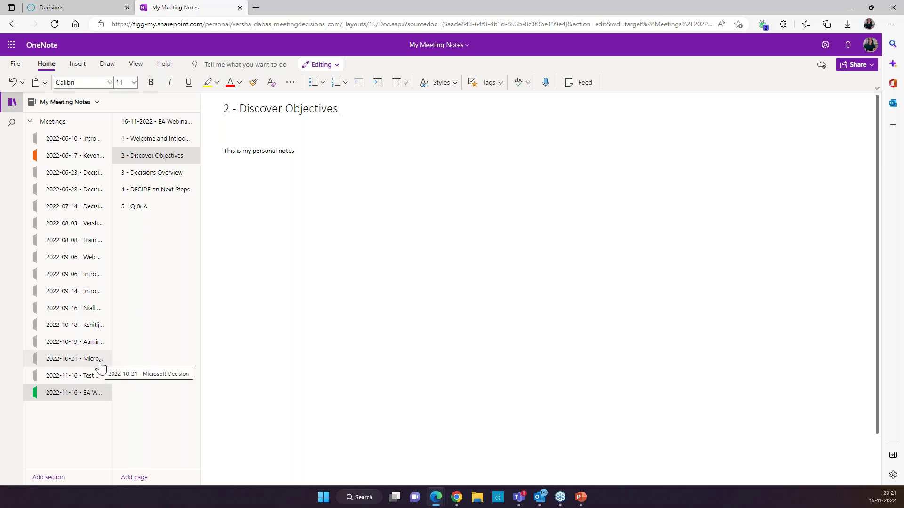
click(149, 140)
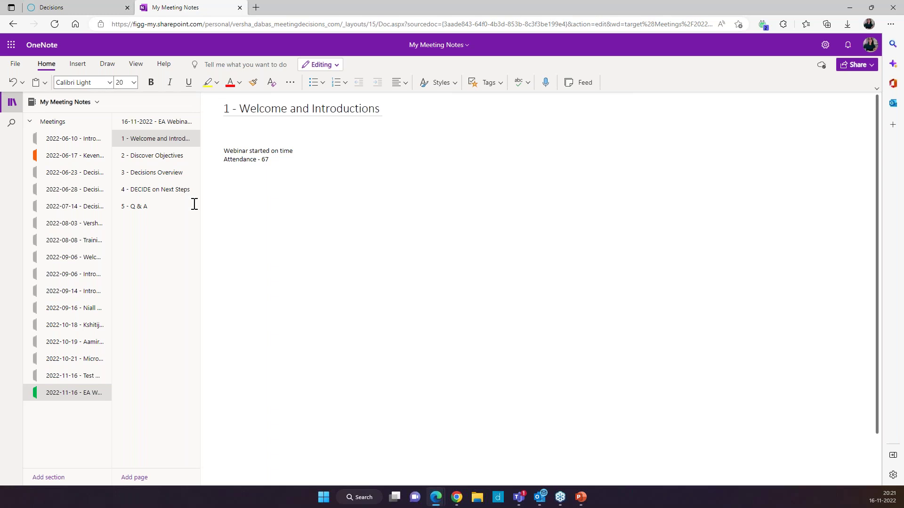
click(96, 103)
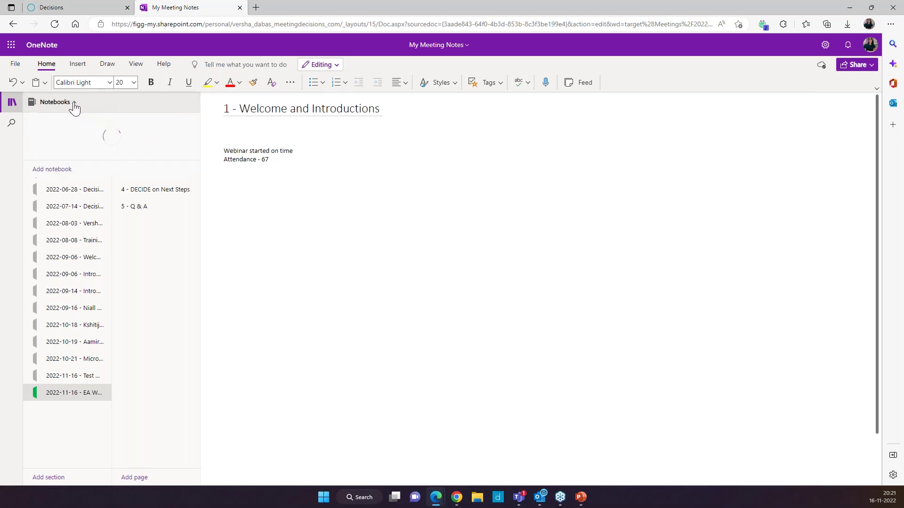
click(76, 104)
click(72, 145)
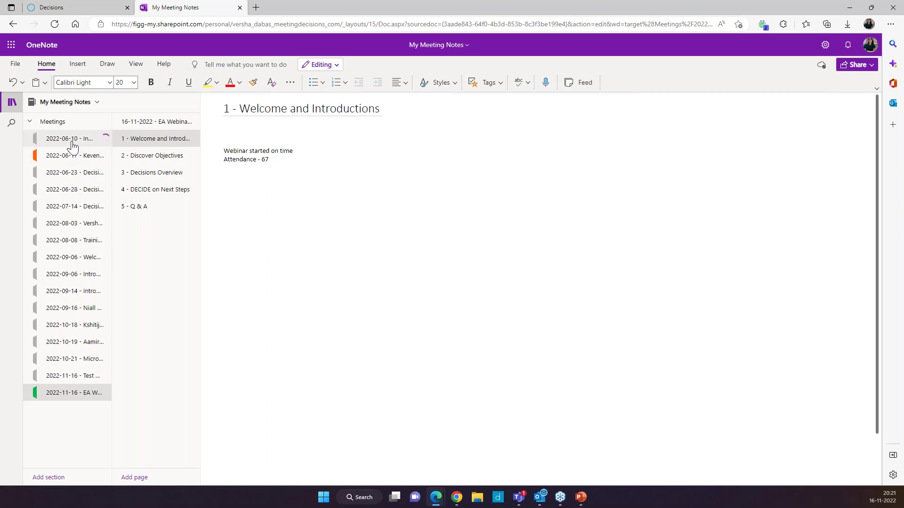
click(74, 376)
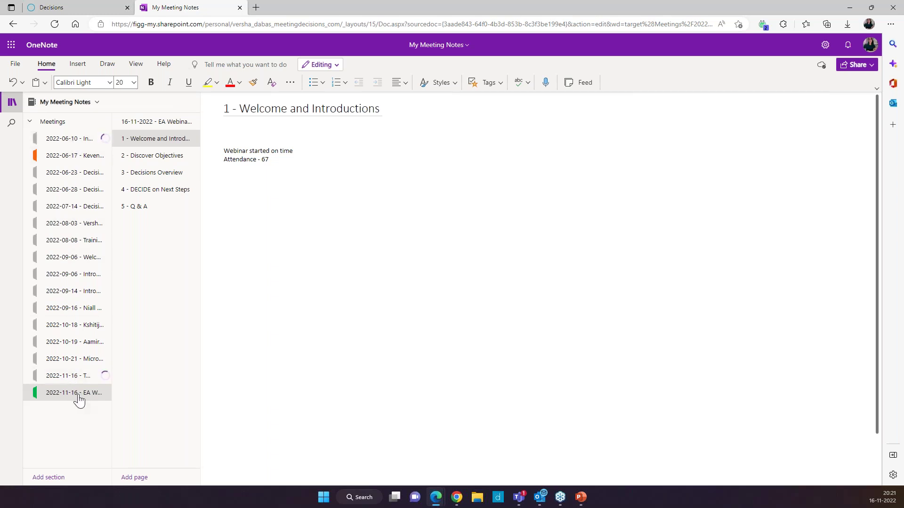
click(240, 263)
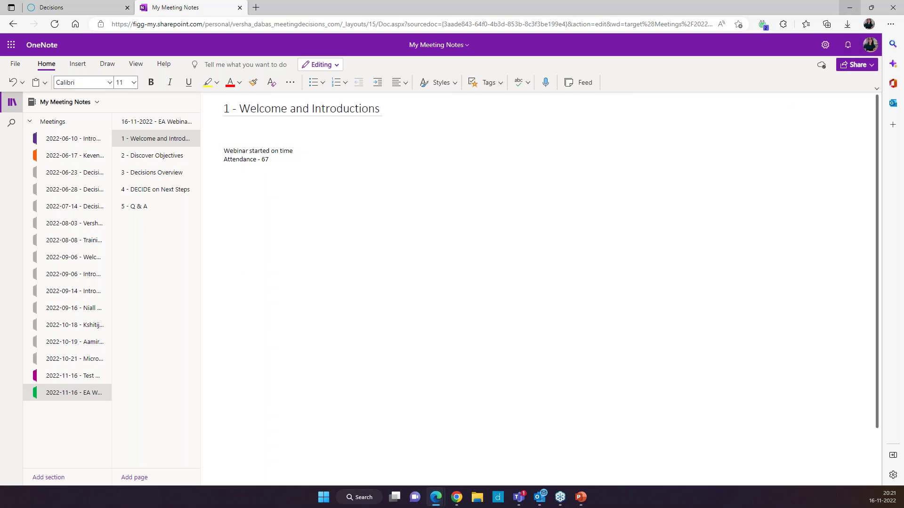
click(897, 13)
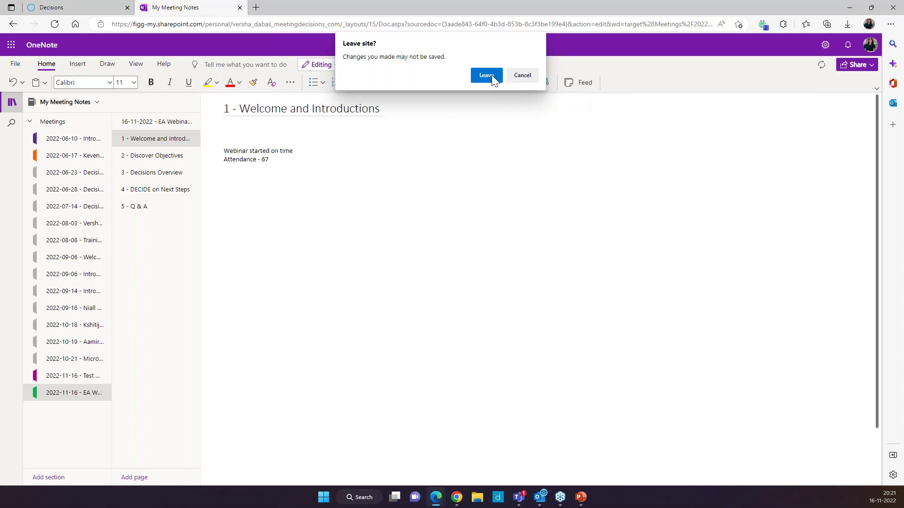
click(525, 75)
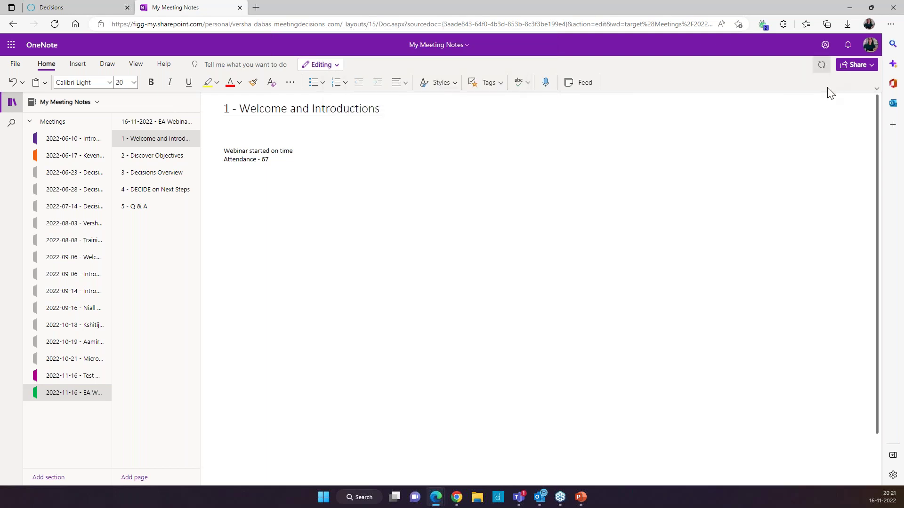
Step: Minimize the notes and scroll the EA Webinar agenda to check the My notes tags on items 1 and 2
click(849, 7)
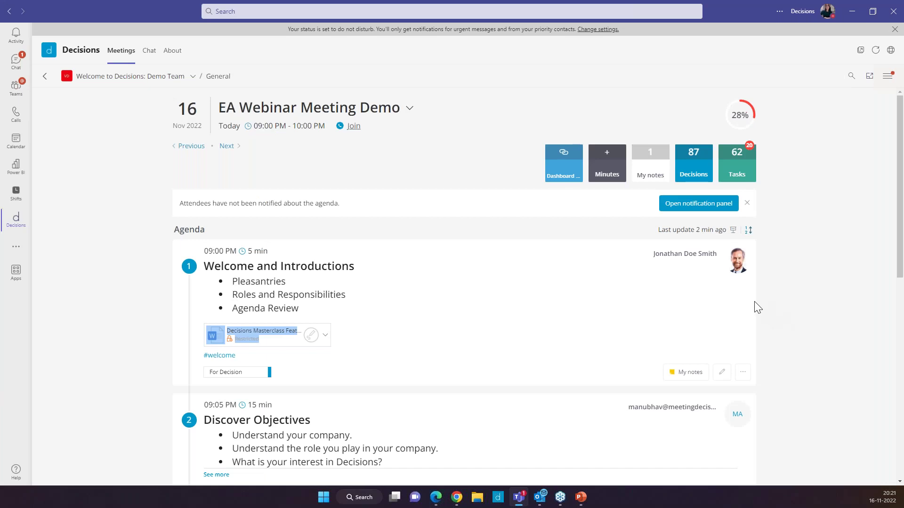
scroll(758, 306, down, 1)
scroll(459, 300, up, 1)
click(459, 299)
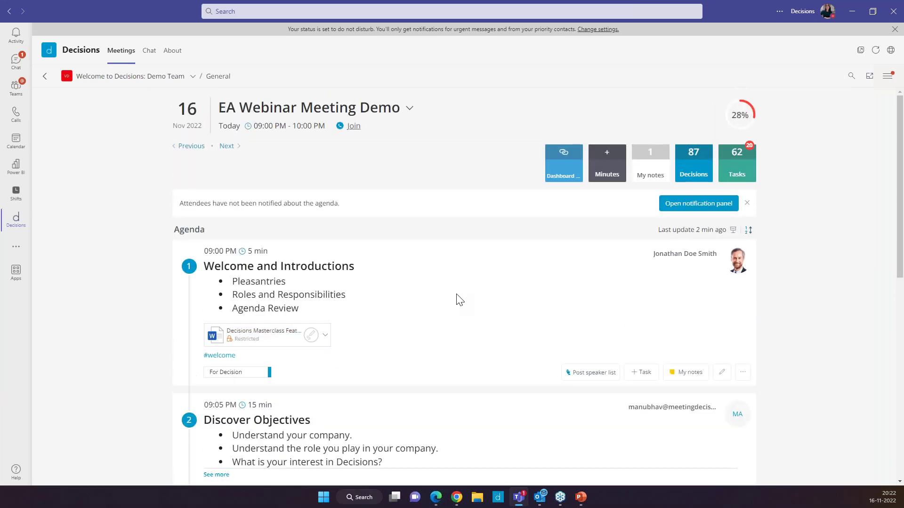
scroll(459, 299, down, 1)
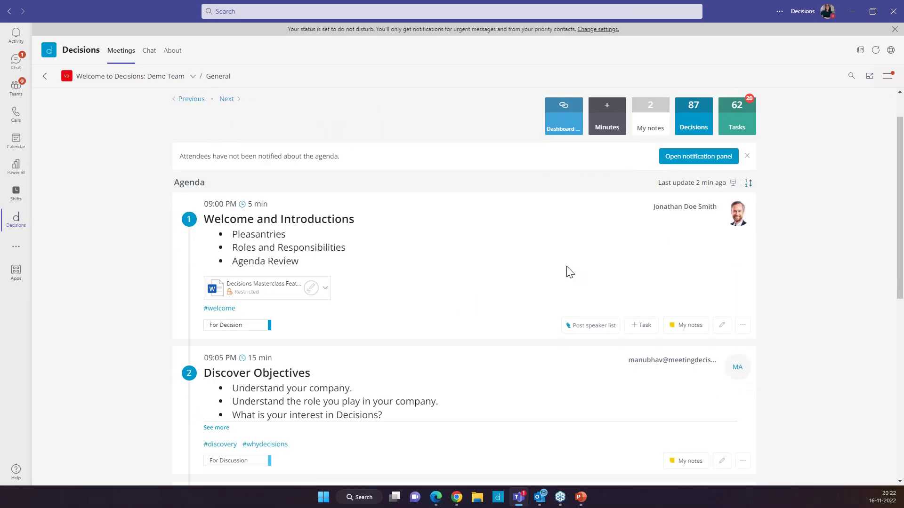
scroll(567, 268, down, 1)
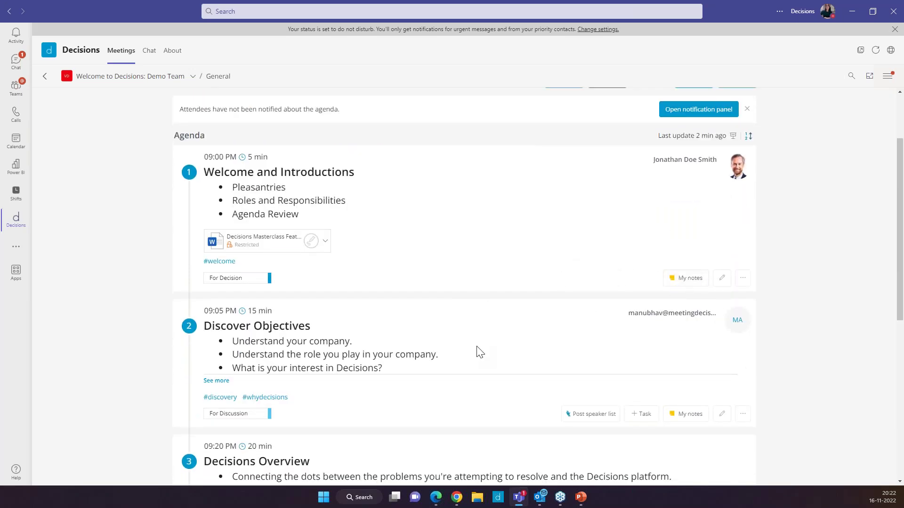
scroll(505, 346, down, 1)
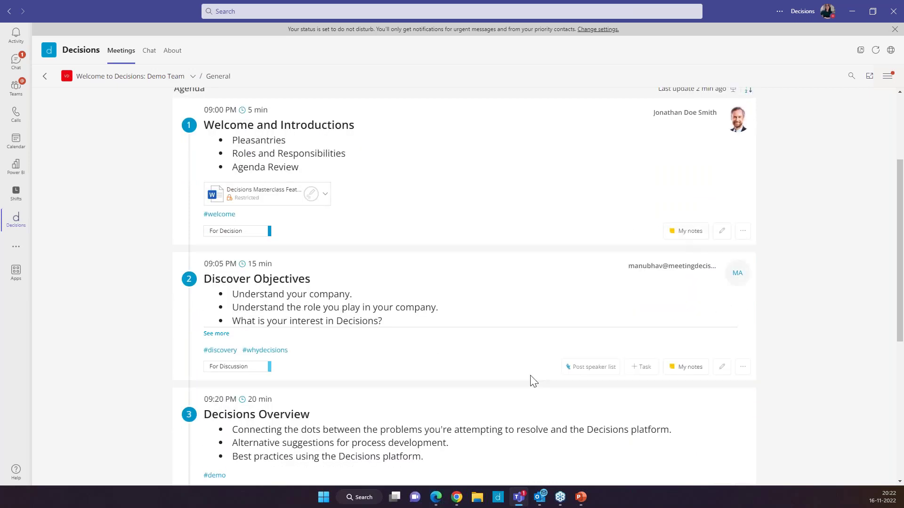
scroll(530, 380, down, 3)
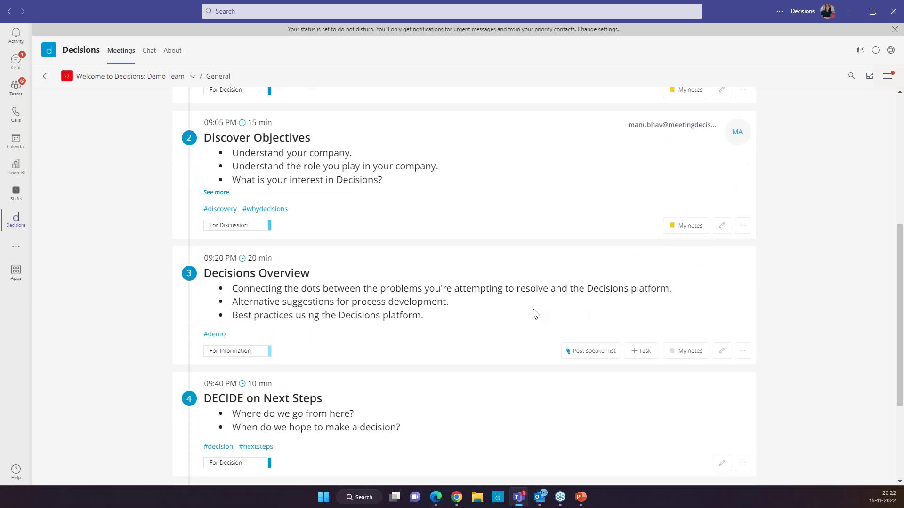
scroll(381, 202, up, 6)
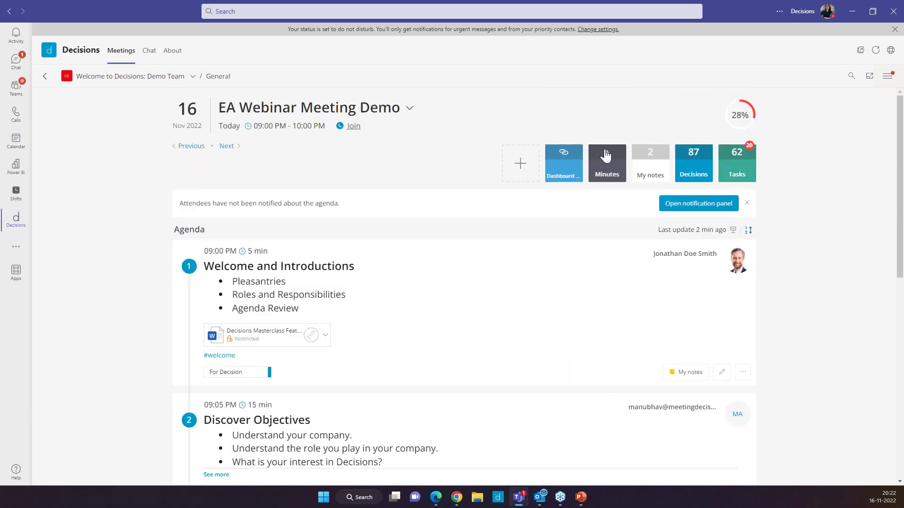
Step: Create Word-template minutes saved as '2022-11-16 - EA Webinar Meeting Demo - Minutes.docx'
click(605, 155)
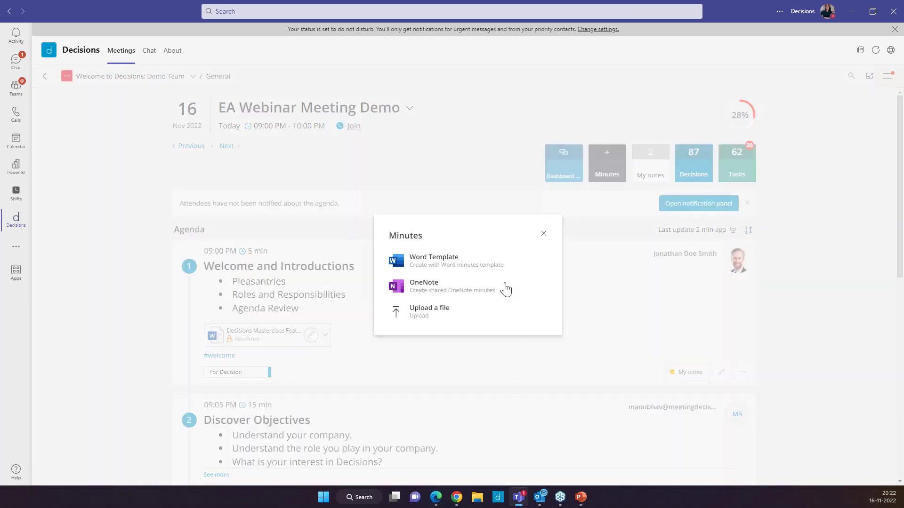
click(444, 263)
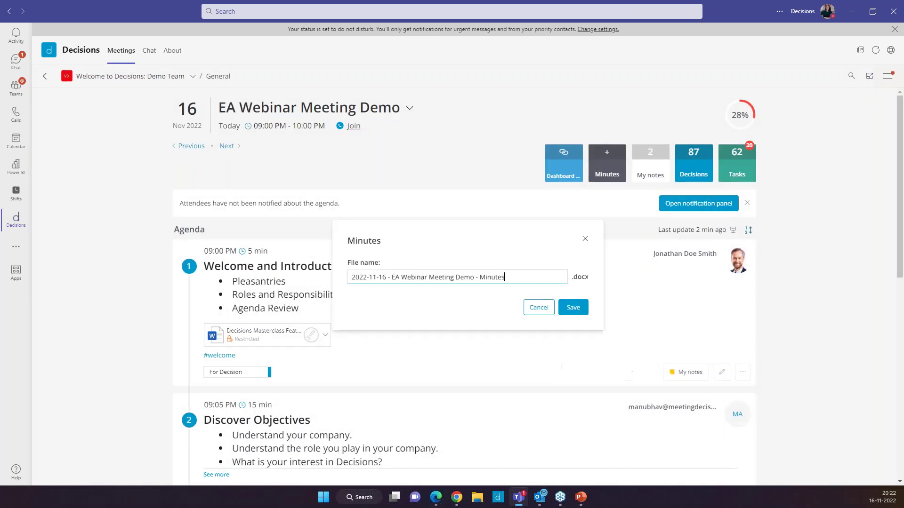
click(569, 311)
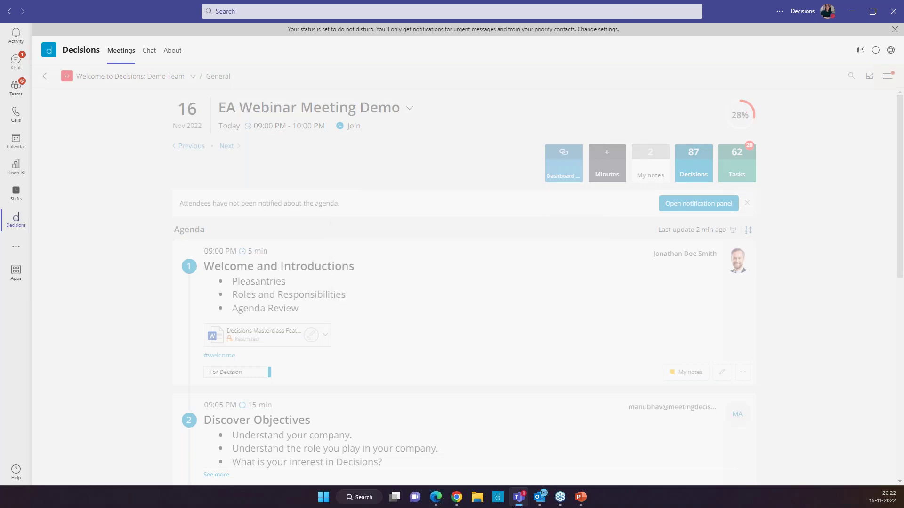